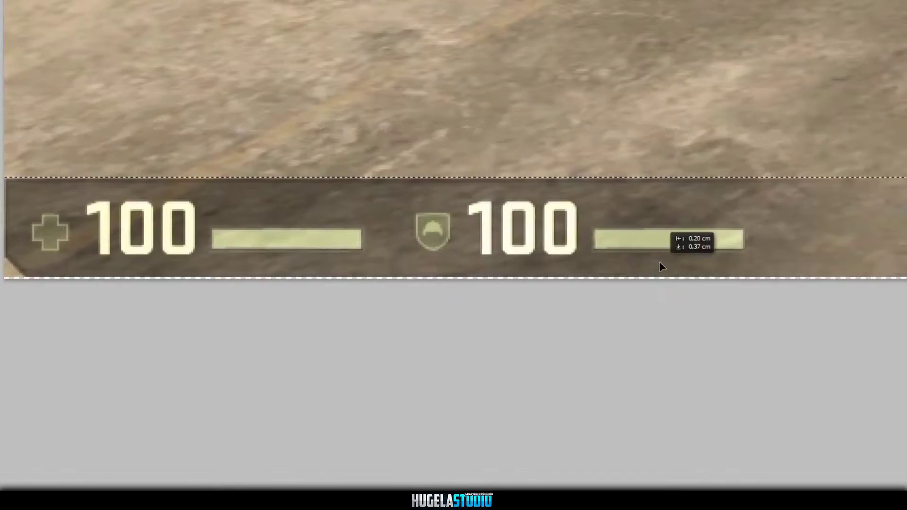
# - Fill the bottom health/armor HUD bar and the leftover strip at its left with solid black
pyautogui.hotkey('alt', 'BackSpace')
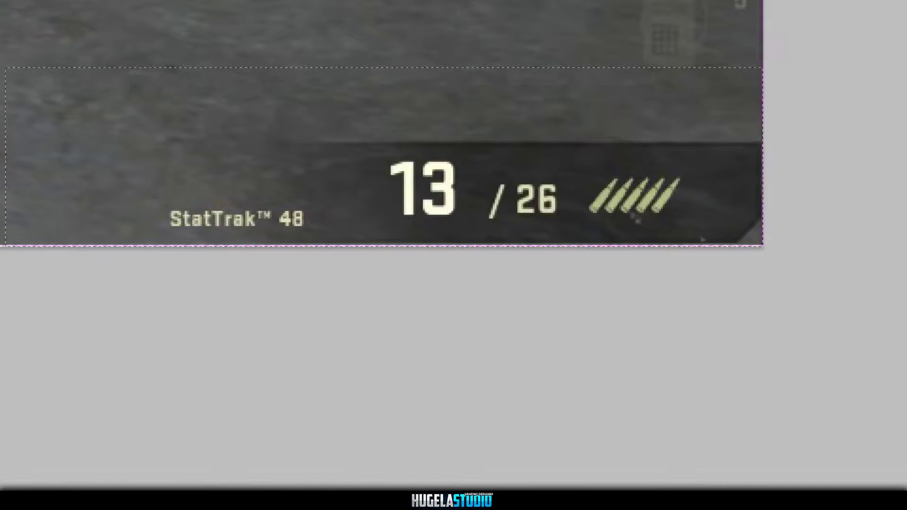
pyautogui.moveTo(588, 265); pyautogui.dragTo(588, 269)
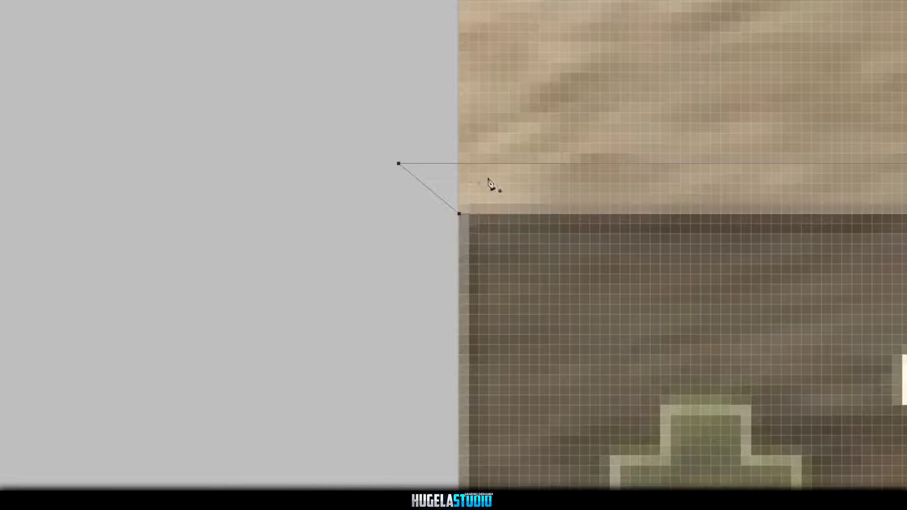
pyautogui.rightClick(541, 190)
pyautogui.click(609, 278)
pyautogui.click(536, 100)
pyautogui.click(573, 184)
pyautogui.click(652, 103)
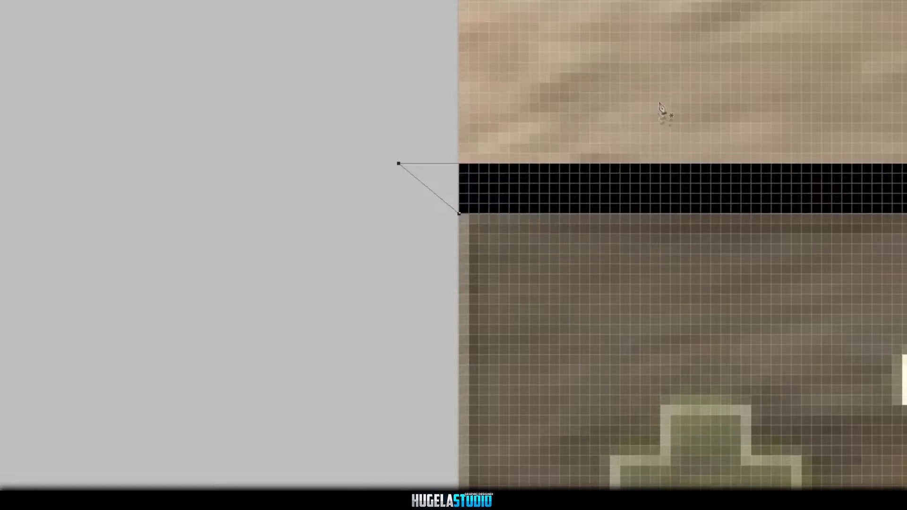
pyautogui.hotkey('ctrl', '0')
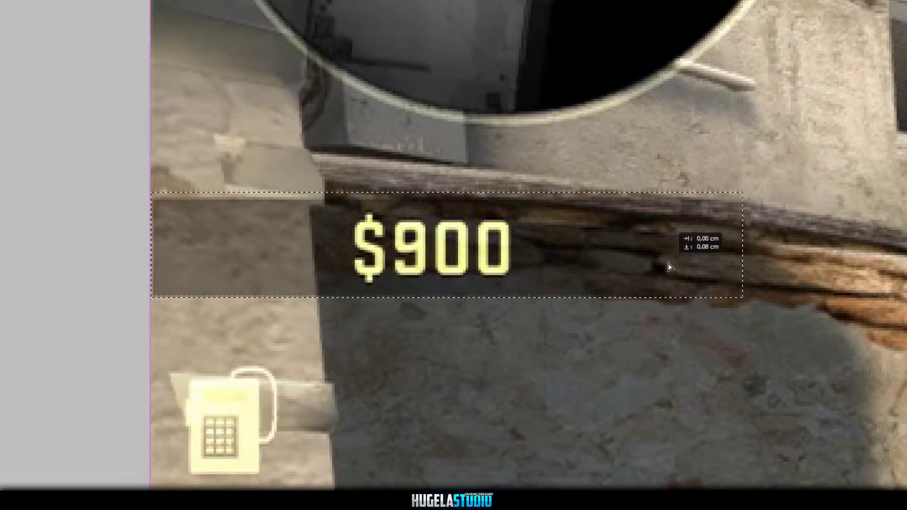
# - Select the area around the $900 money strip and fill it solid black
pyautogui.moveTo(668, 263); pyautogui.dragTo(694, 206)
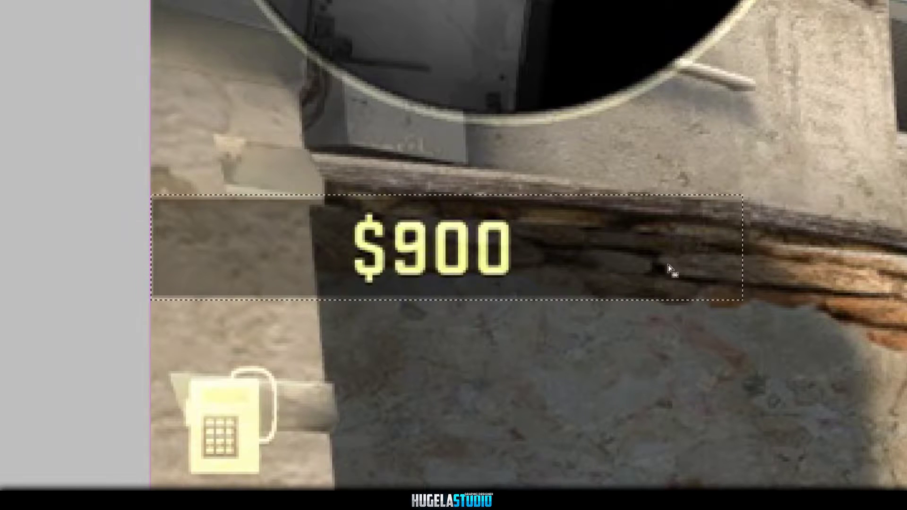
pyautogui.hotkey('ctrl', 'd')
pyautogui.moveTo(151, 197); pyautogui.dragTo(685, 298)
pyautogui.hotkey('alt', 'BackSpace')
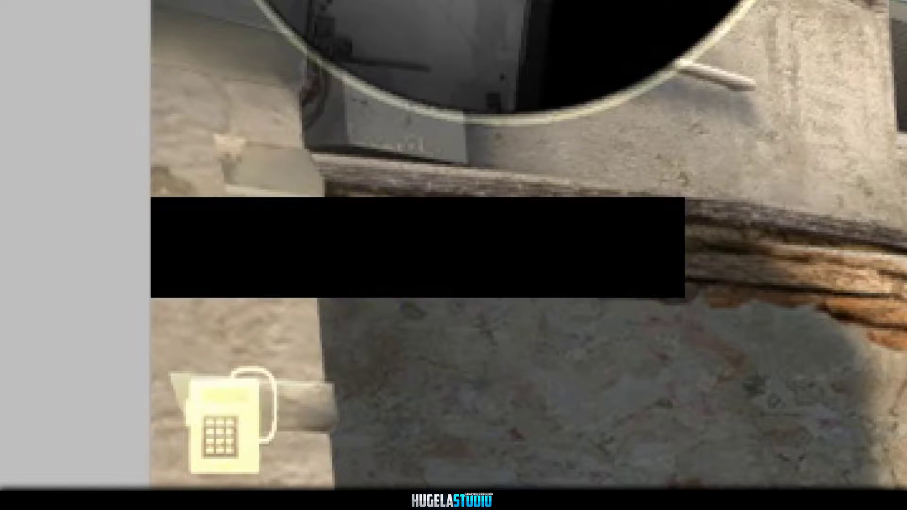
pyautogui.hotkey('ctrl', '-')
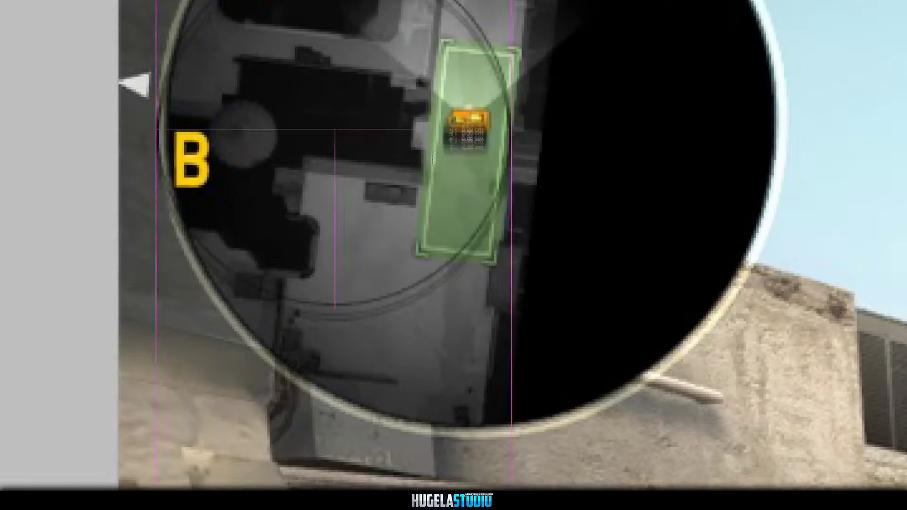
# - Move the circle outline over the minimap, scale it to about 3.2 cm, and centre it
pyautogui.moveTo(358, 316); pyautogui.dragTo(362, 166)
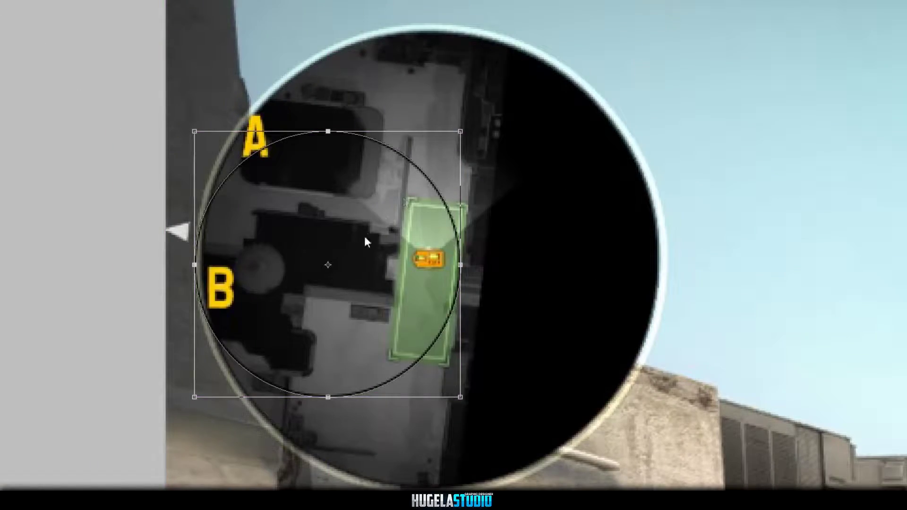
pyautogui.moveTo(460, 132); pyautogui.dragTo(653, 21)
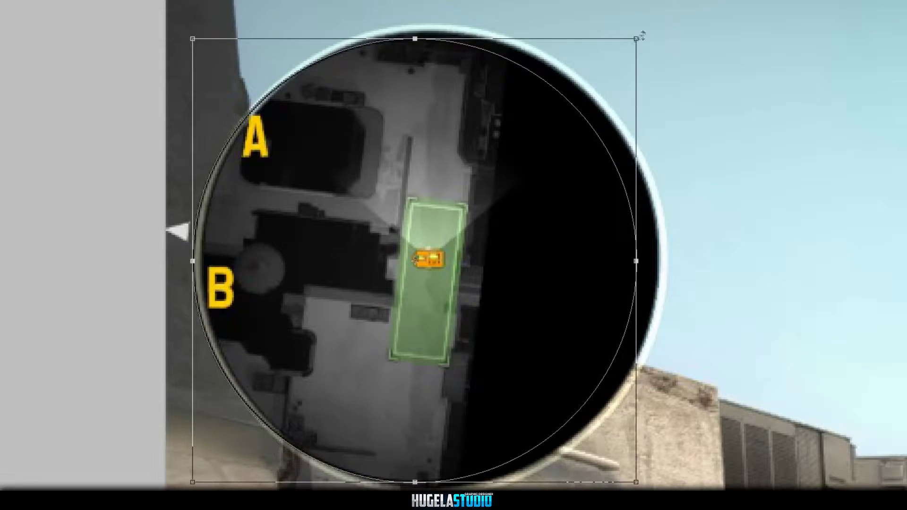
pyautogui.moveTo(558, 148); pyautogui.dragTo(562, 160)
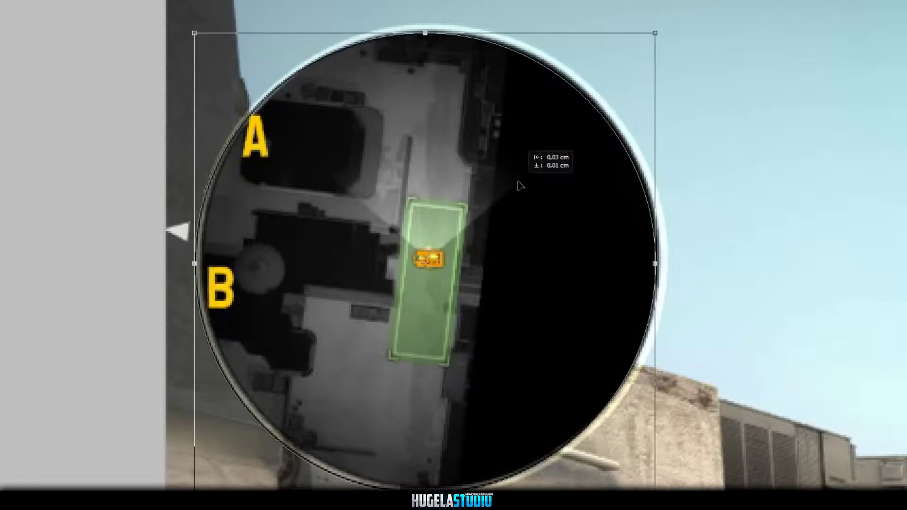
pyautogui.moveTo(658, 34); pyautogui.dragTo(665, 28)
pyautogui.press('Return')
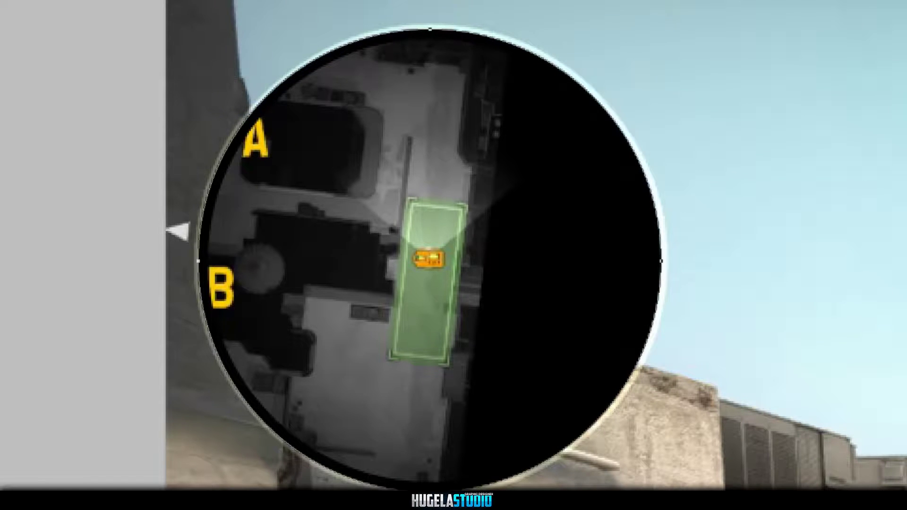
pyautogui.hotkey('ctrl', 't')
pyautogui.moveTo(665, 28); pyautogui.dragTo(670, 23)
pyautogui.press('Return')
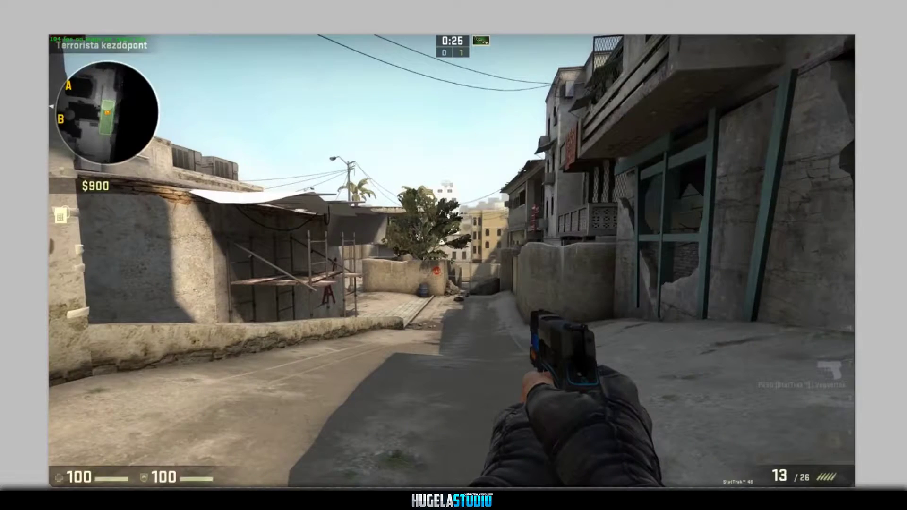
# - Place a vertical guide at canvas centre and fill a half-trapezoid path with black
pyautogui.click(725, 152)
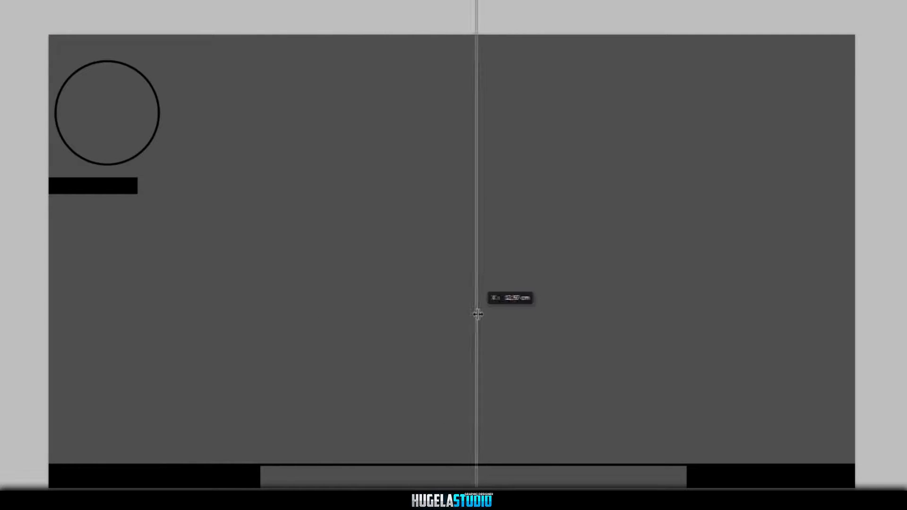
pyautogui.moveTo(457, 315); pyautogui.dragTo(452, 315)
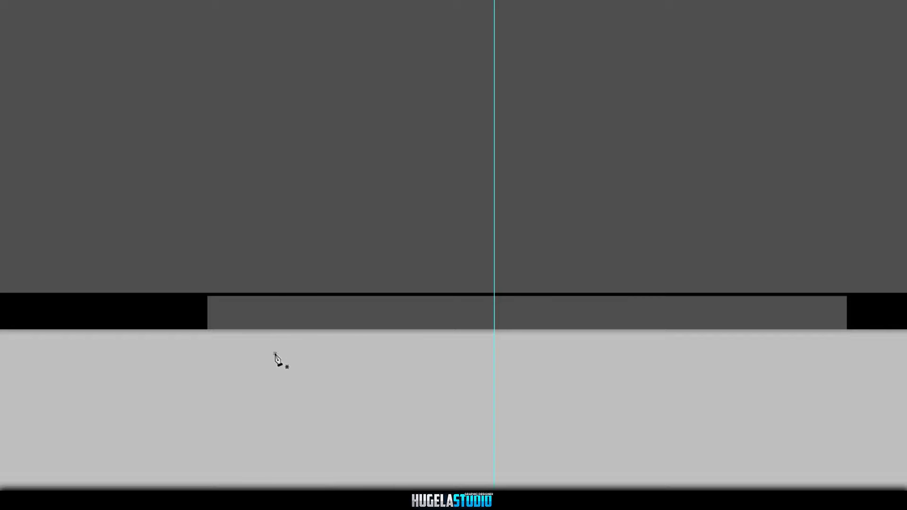
pyautogui.rightClick(401, 357)
pyautogui.click(425, 77)
pyautogui.click(666, 104)
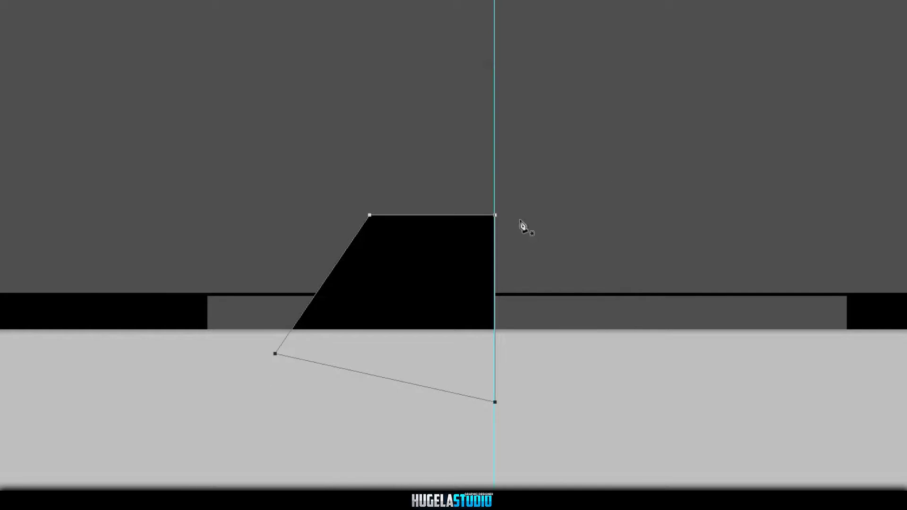
# - Duplicate the half-trapezoid, flip it horizontally, and move it right to complete the symmetric tab
pyautogui.hotkey('ctrl', 'j')
pyautogui.hotkey('ctrl', 't')
pyautogui.rightClick(432, 263)
pyautogui.click(506, 450)
pyautogui.moveTo(392, 283); pyautogui.dragTo(595, 283)
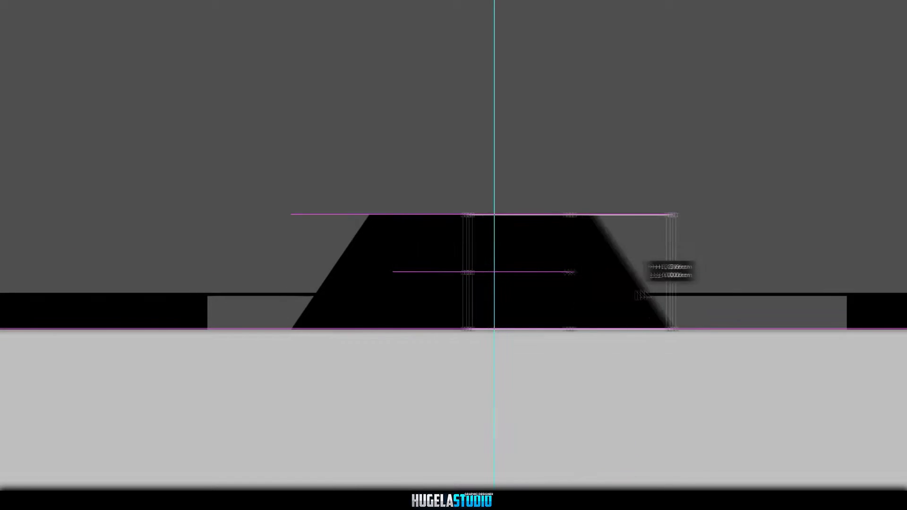
pyautogui.press('Return')
pyautogui.click(617, 279)
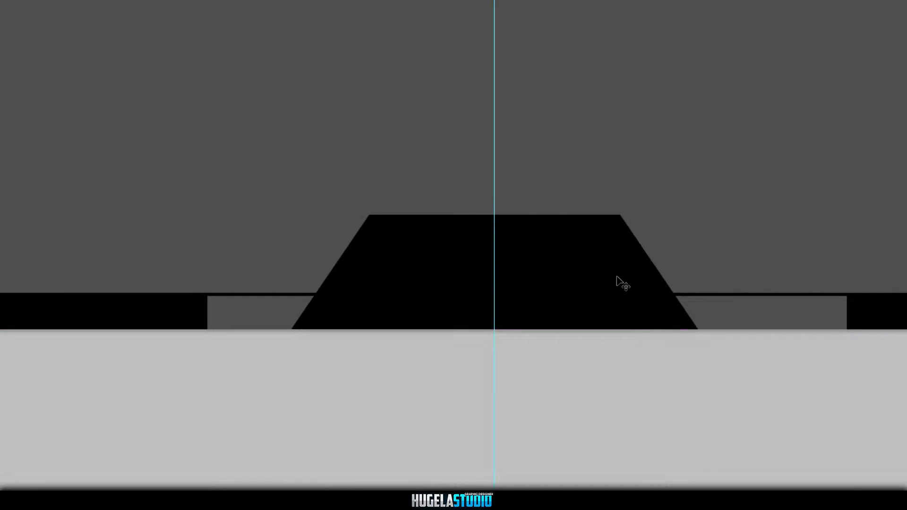
pyautogui.hotkey('ctrl', '-')
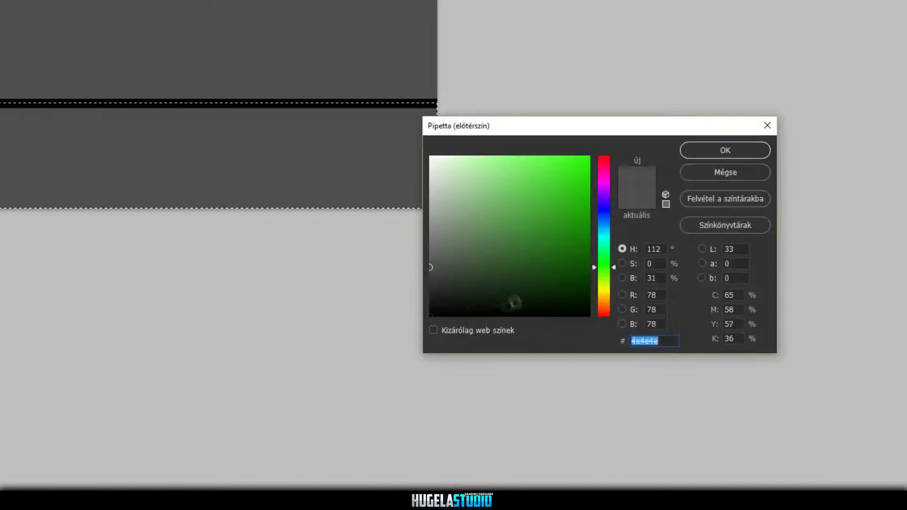
# - Set the foreground colour to 000000 and fill the selected band black
pyautogui.write('000000')
pyautogui.click(720, 151)
pyautogui.hotkey('alt', 'BackSpace')
pyautogui.hotkey('ctrl', 'd')
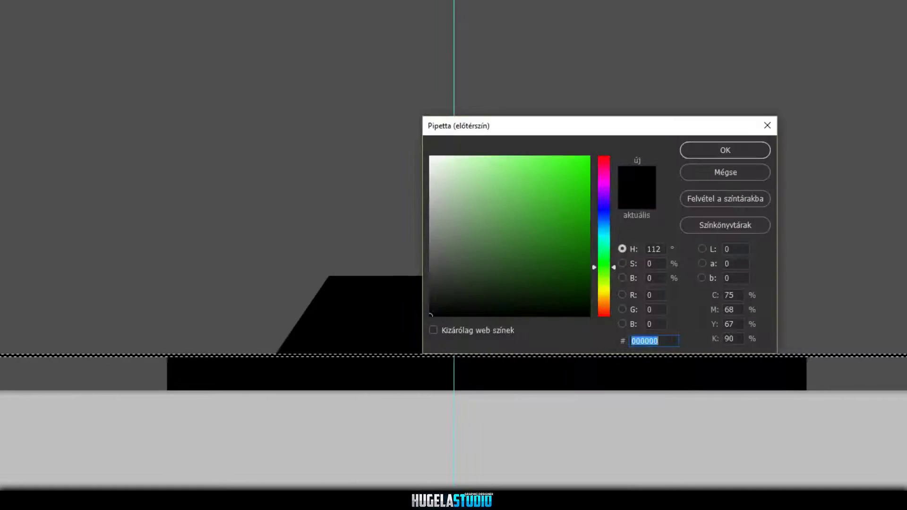
# - Fill a thin band above the panel green and lay a green bar along the slanted edge
pyautogui.click(727, 150)
pyautogui.hotkey('alt', 'BackSpace')
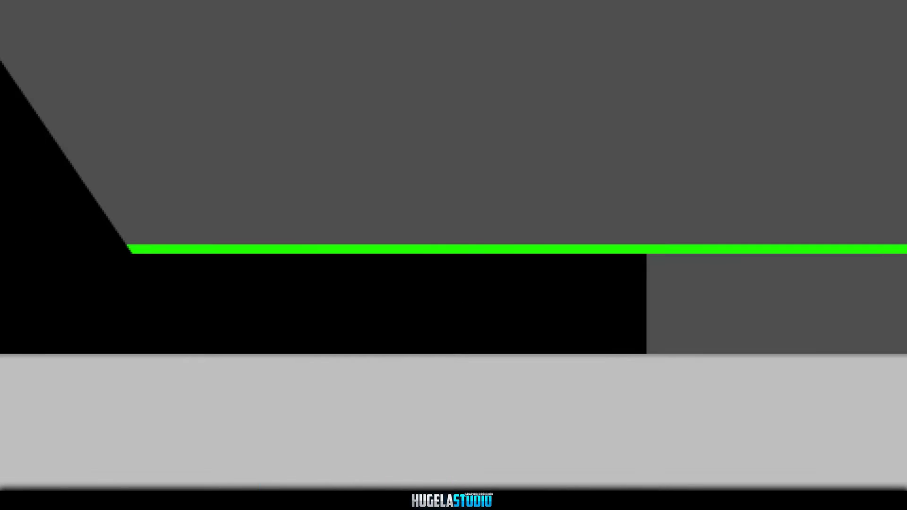
pyautogui.click(472, 276)
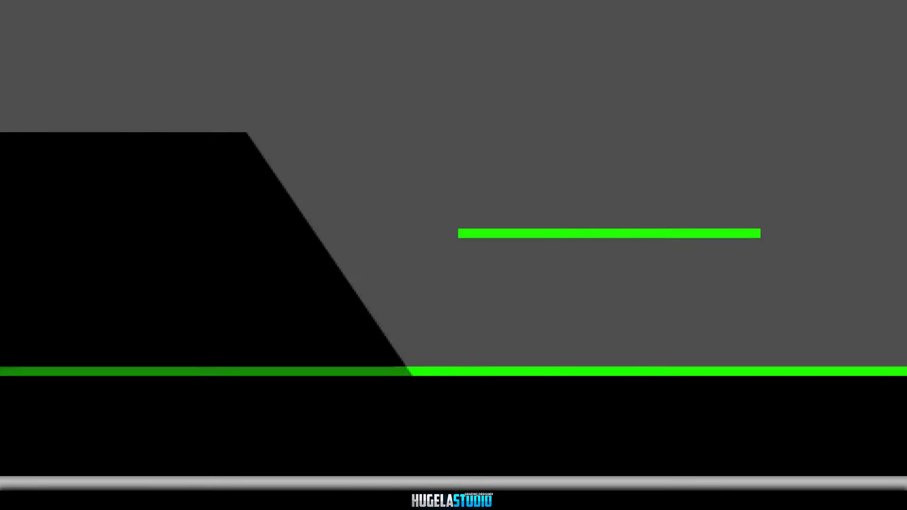
pyautogui.moveTo(573, 307)
pyautogui.mouseDown()
pyautogui.moveTo(402, 346)
pyautogui.moveTo(415, 370)
pyautogui.mouseUp()
pyautogui.hotkey('ctrl', '-')
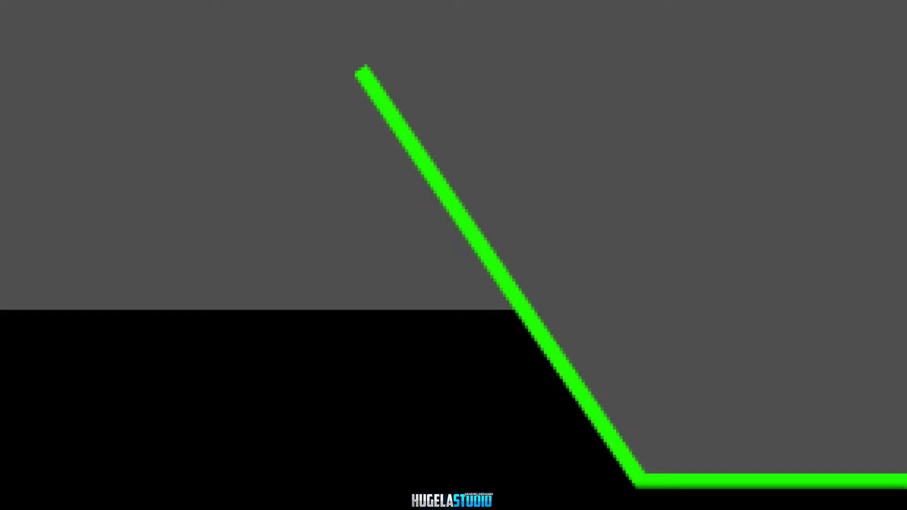
# - Reposition the mirrored green line onto the right side of the panel
pyautogui.rightClick(584, 223)
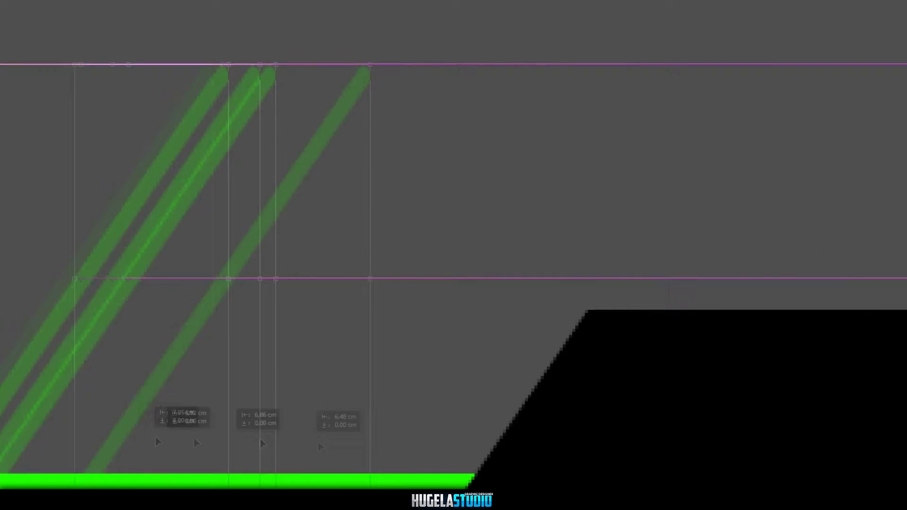
pyautogui.moveTo(665, 429); pyautogui.dragTo(488, 415)
pyautogui.scroll(-3, 584, 394)
pyautogui.moveTo(584, 395); pyautogui.dragTo(367, 400)
# - Drag the loose top green bar down and left onto the green step line
pyautogui.moveTo(144, 111); pyautogui.dragTo(817, 303)
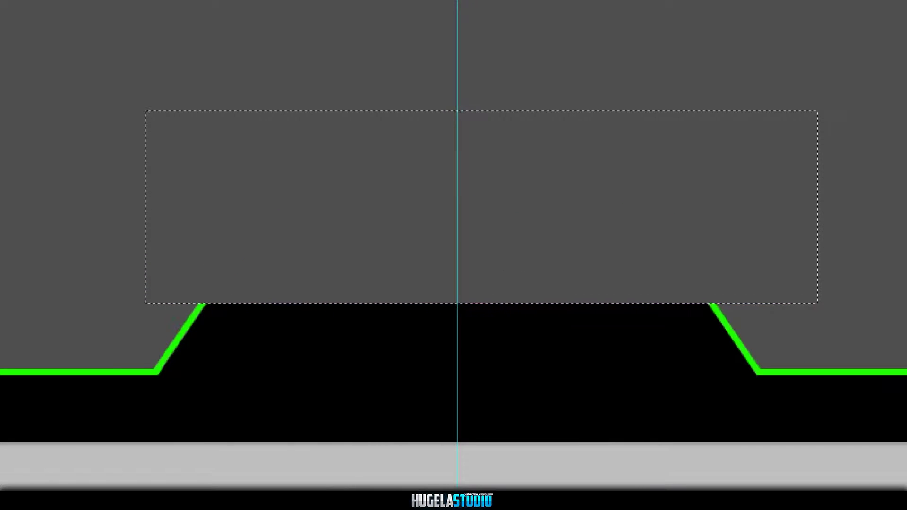
pyautogui.hotkey('ctrl', 'd')
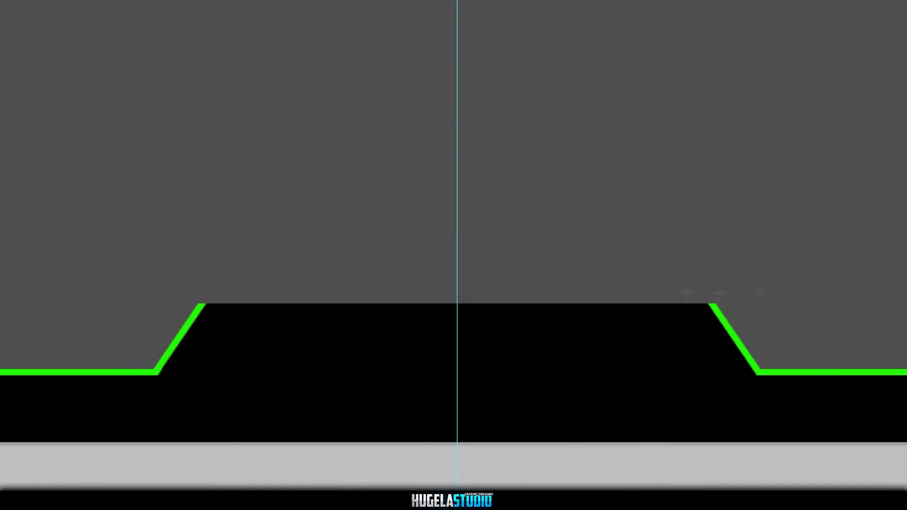
pyautogui.moveTo(545, 232); pyautogui.dragTo(212, 233)
pyautogui.moveTo(507, 350); pyautogui.dragTo(468, 349)
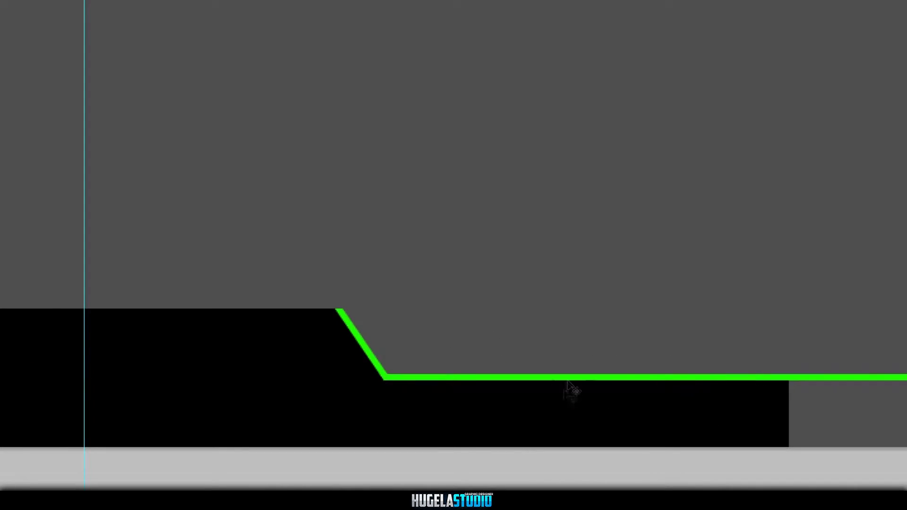
pyautogui.moveTo(434, 129); pyautogui.dragTo(333, 289)
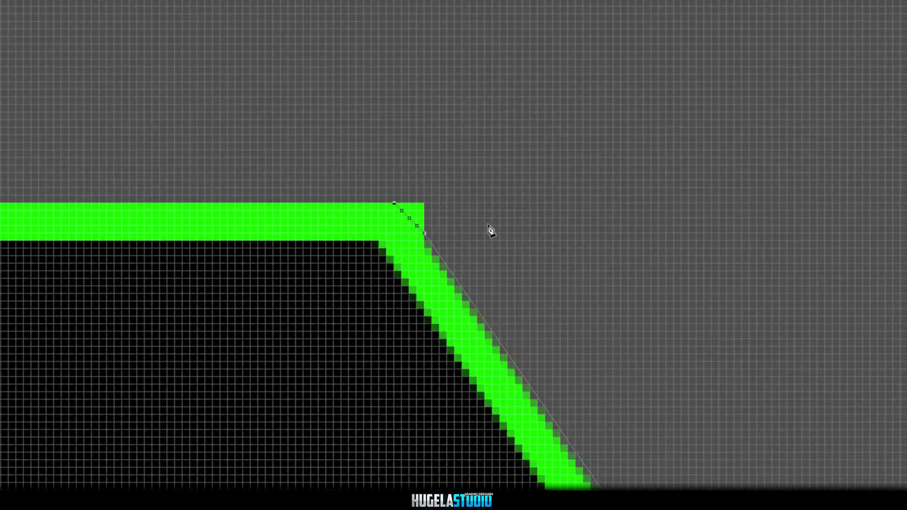
# - Retrace a closed path around the green outline's corner and convert it to a selection
pyautogui.hotkey('ctrl', '+')
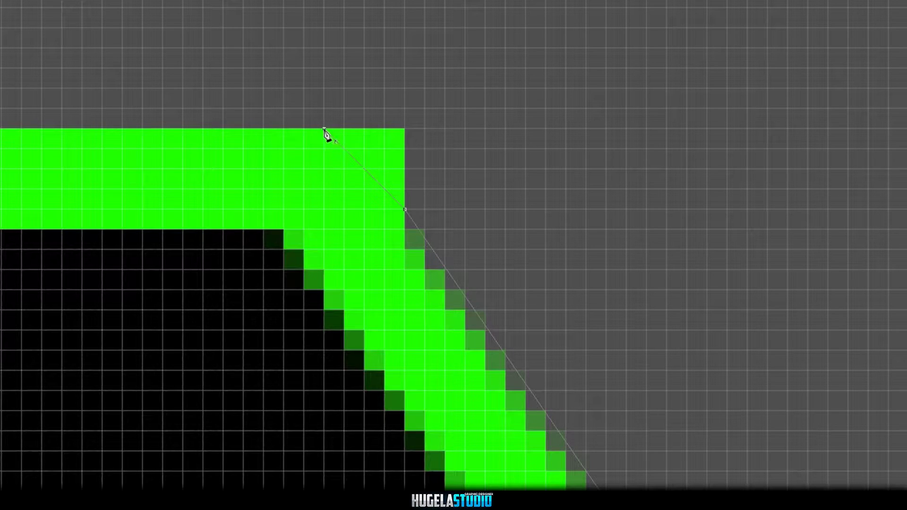
pyautogui.rightClick(416, 204)
pyautogui.click(419, 228)
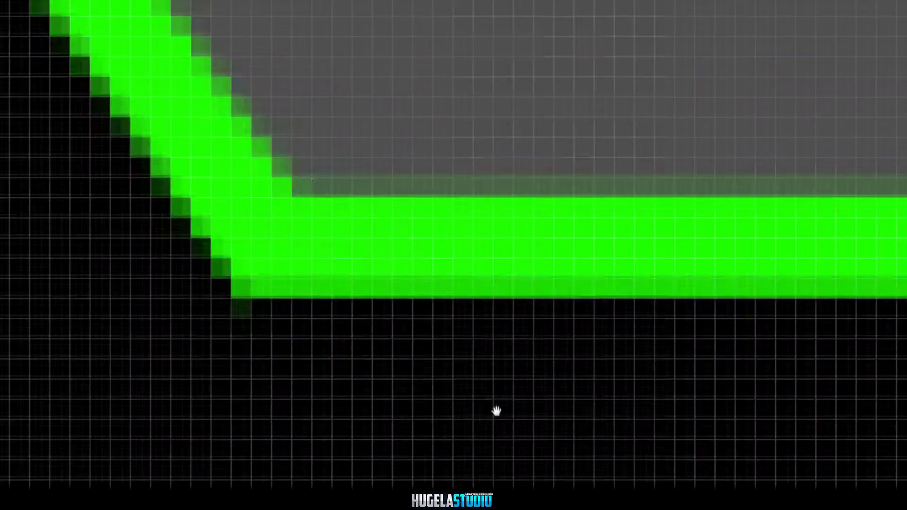
pyautogui.moveTo(317, 53); pyautogui.dragTo(395, 257)
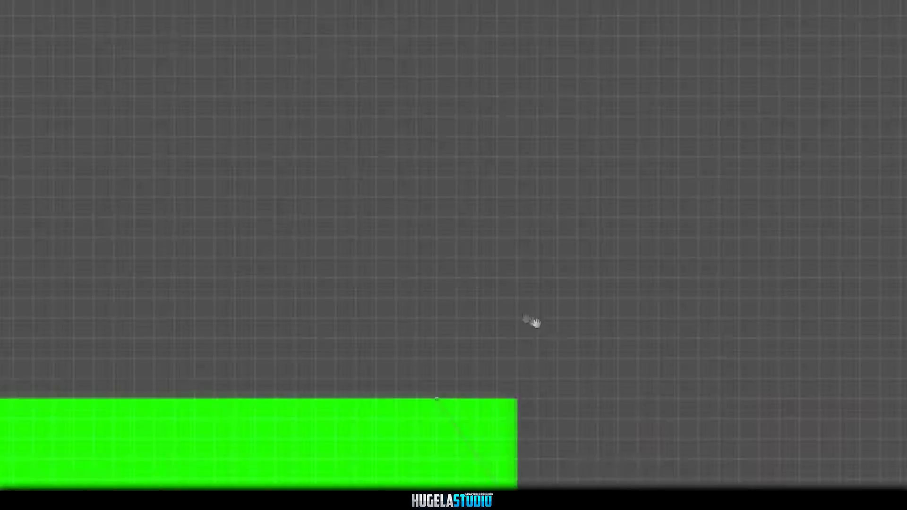
pyautogui.click(211, 320)
pyautogui.press('Return')
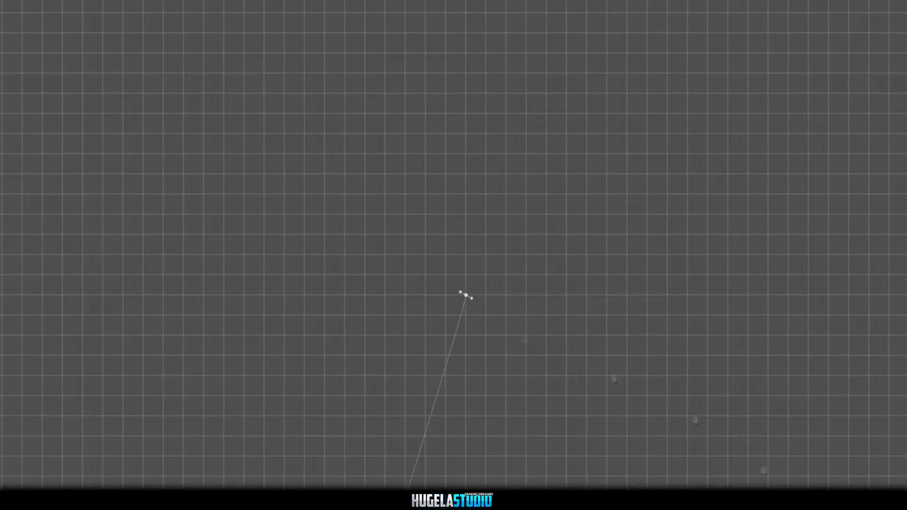
pyautogui.hotkey('ctrl', 'Return')
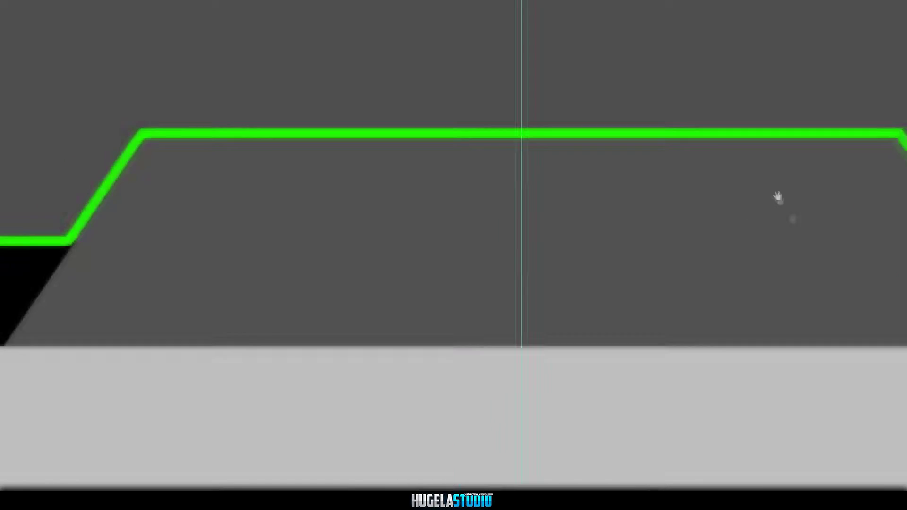
# - Fill the drawn left-slant path with bright green
pyautogui.rightClick(174, 174)
pyautogui.click(182, 130)
pyautogui.click(551, 96)
pyautogui.click(551, 113)
pyautogui.click(753, 150)
pyautogui.click(652, 101)
# - Mirror the green wedge onto the trapezoid's right slant and pick black for the interior
pyautogui.hotkey('ctrl', 't')
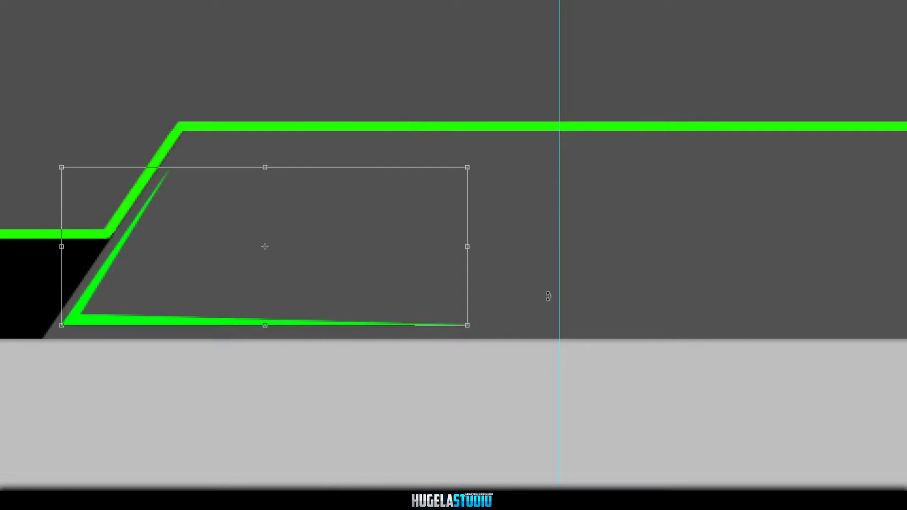
pyautogui.hotkey('ctrl', '-')
pyautogui.hotkey('ctrl', '-')
pyautogui.rightClick(414, 277)
pyautogui.click(468, 465)
pyautogui.moveTo(450, 265); pyautogui.dragTo(645, 265)
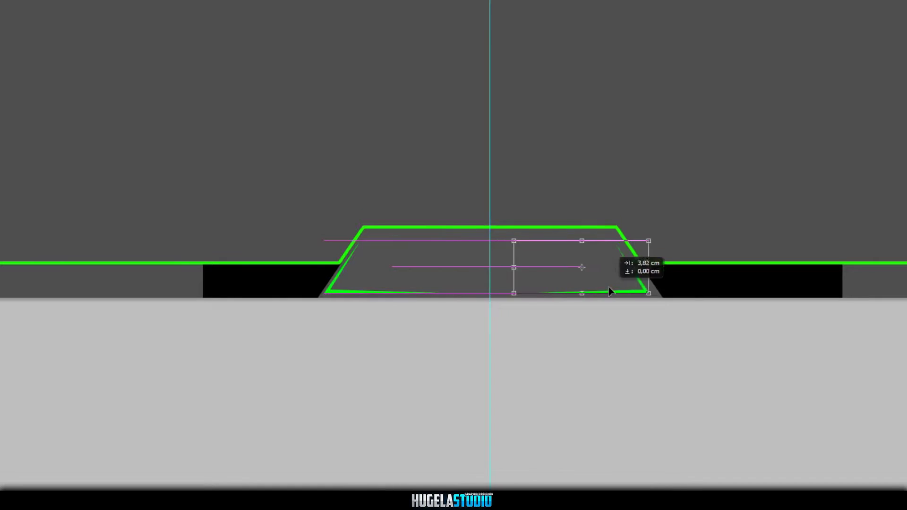
pyautogui.press('Return')
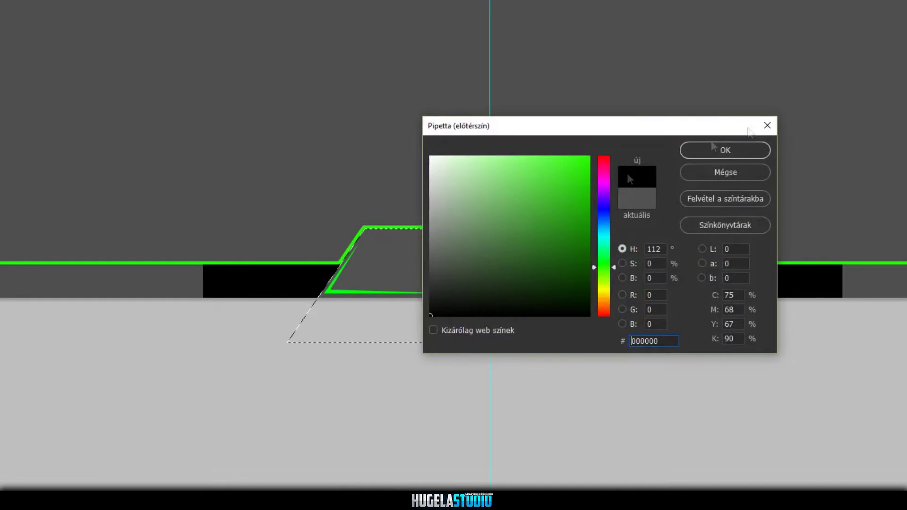
pyautogui.click(750, 150)
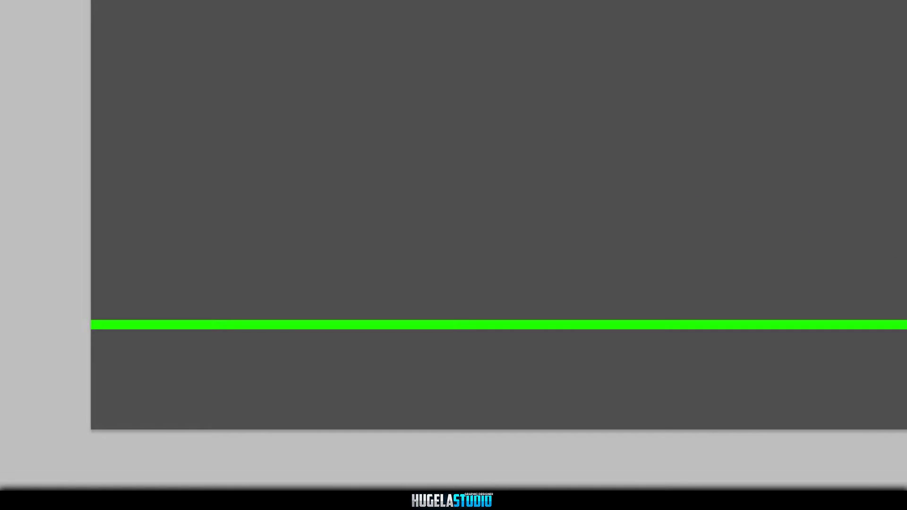
# - Hide the lower black bar and fill a new slanted-edge panel path with black
pyautogui.hotkey('ctrl', 'z')
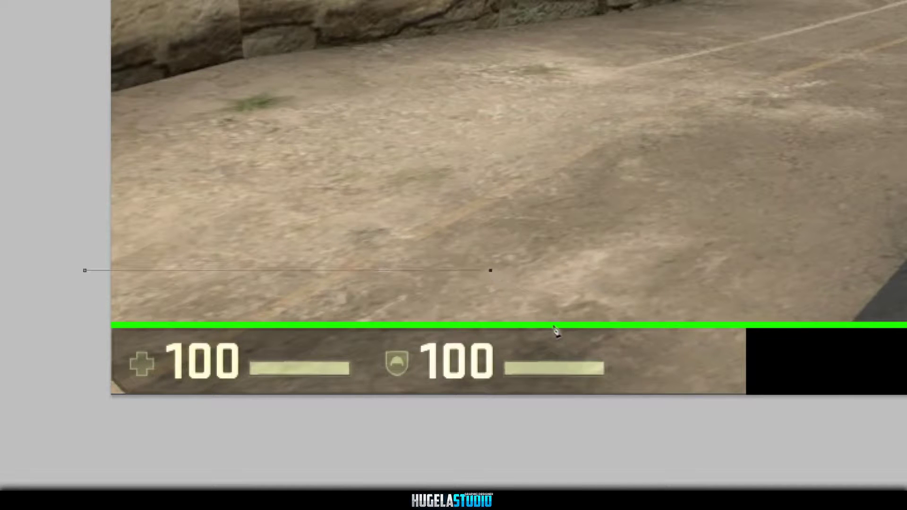
pyautogui.click(85, 273)
pyautogui.rightClick(490, 269)
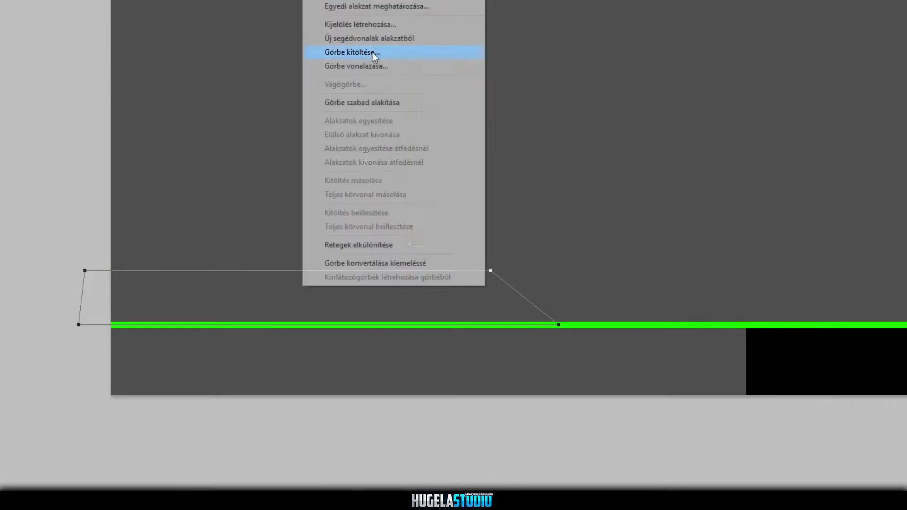
pyautogui.click(374, 54)
pyautogui.click(531, 98)
pyautogui.click(543, 183)
pyautogui.press('Return')
pyautogui.press('Escape')
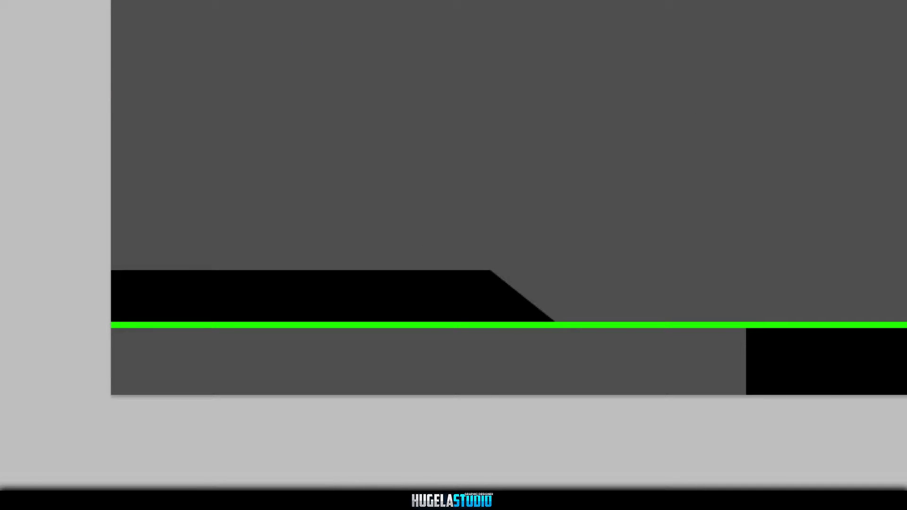
# - Trace a path along the black panel's top edge from its top corner
pyautogui.scroll(5, 526, 253)
pyautogui.scroll(3, 416, 312)
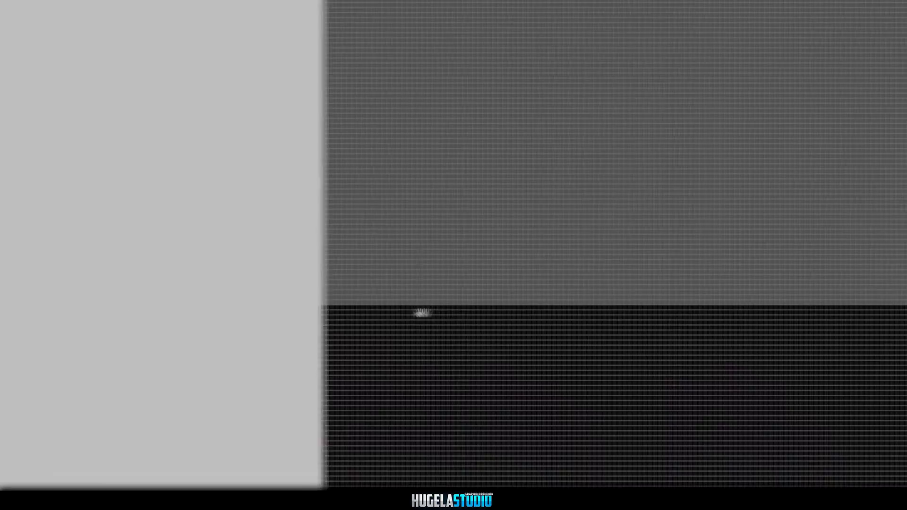
pyautogui.hscroll(10, 569, 309)
pyautogui.click(544, 289)
pyautogui.scroll(-2, 696, 464)
pyautogui.hscroll(5, 697, 464)
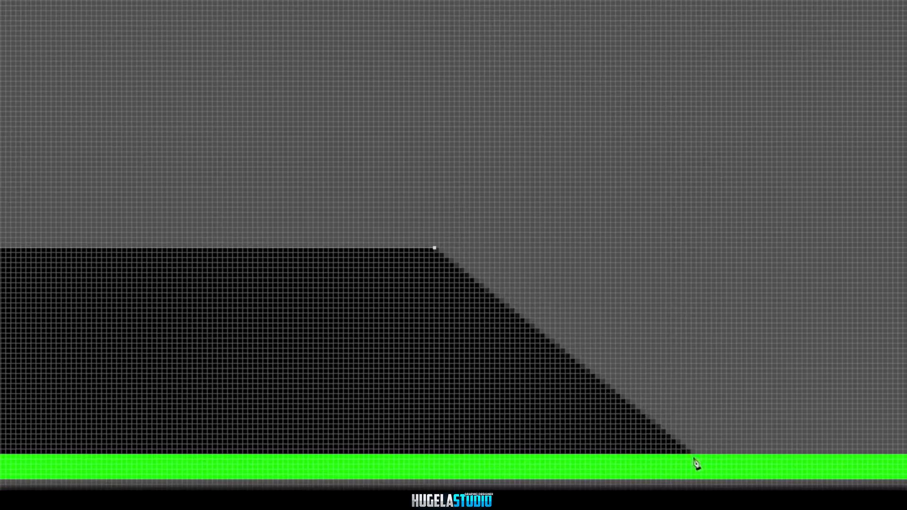
pyautogui.scroll(2, 450, 246)
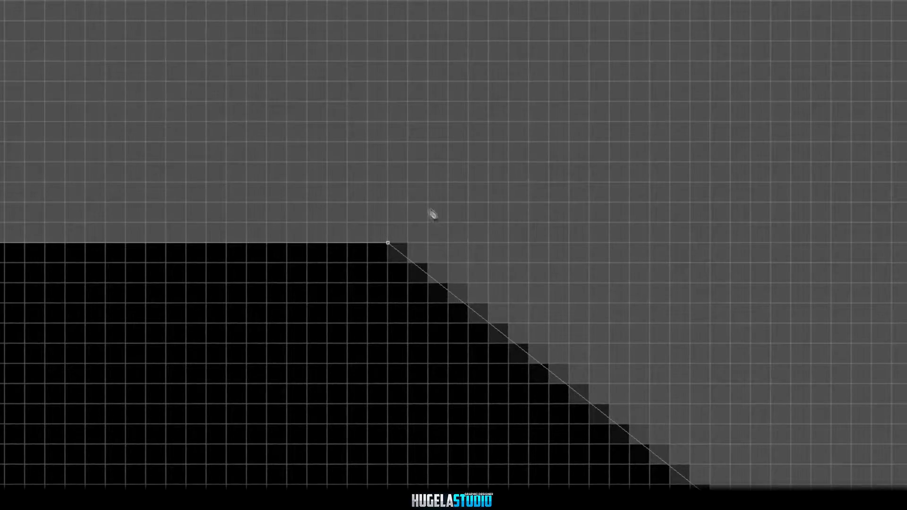
pyautogui.hscroll(-10, 381, 232)
pyautogui.hscroll(-10, 454, 255)
pyautogui.scroll(1, 454, 255)
# - Fill the top-edge path with green and fit the whole document on screen
pyautogui.rightClick(692, 216)
pyautogui.click(746, 303)
pyautogui.click(566, 100)
pyautogui.click(569, 131)
pyautogui.click(696, 148)
pyautogui.click(667, 102)
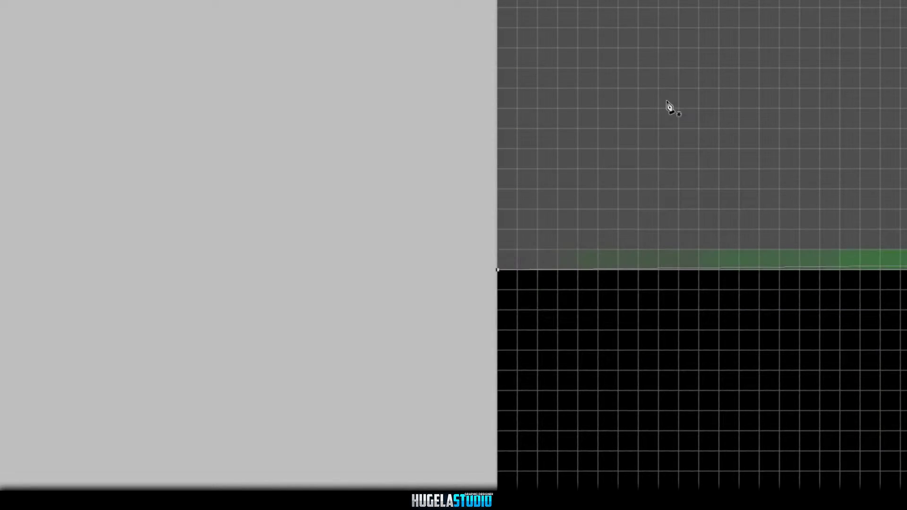
pyautogui.scroll(-3, 626, 265)
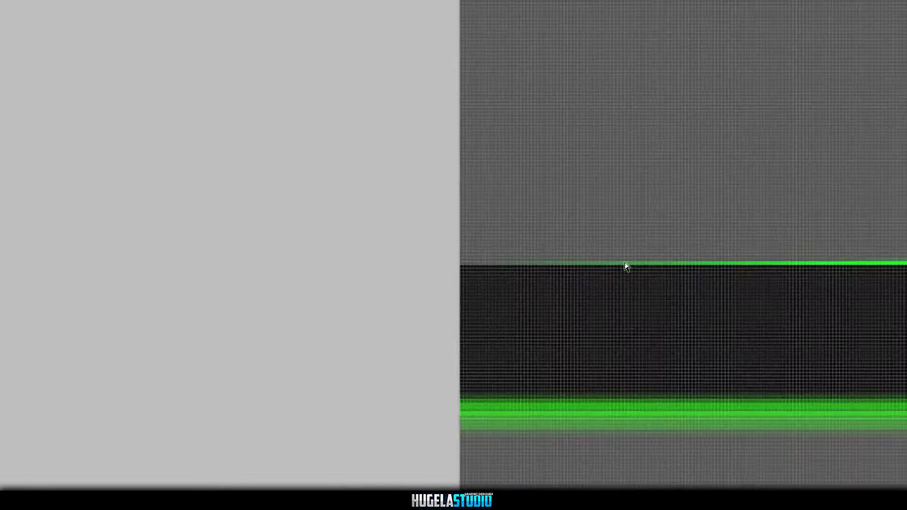
pyautogui.moveTo(626, 265); pyautogui.dragTo(309, 253)
pyautogui.hotkey('ctrl', '0')
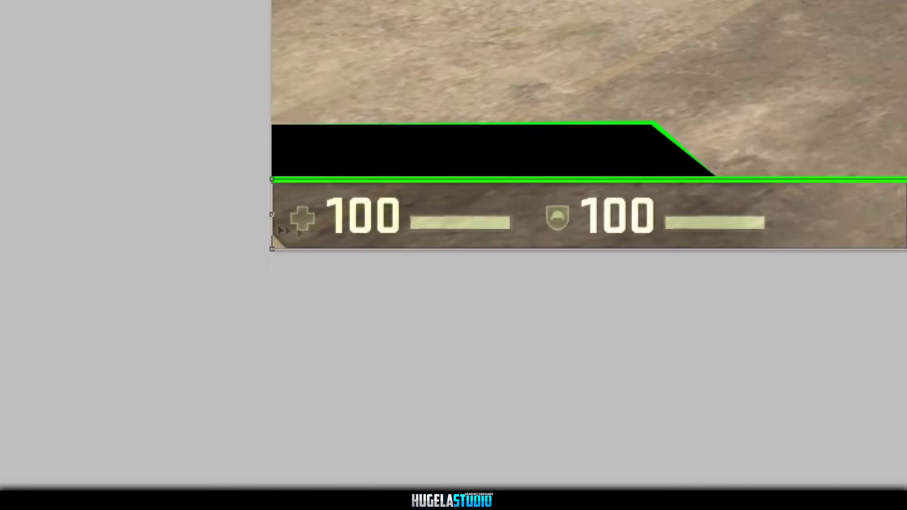
# - Widen the black box and stretch the bottom black bar further left to meet the armor readout
pyautogui.moveTo(272, 214); pyautogui.dragTo(64, 214)
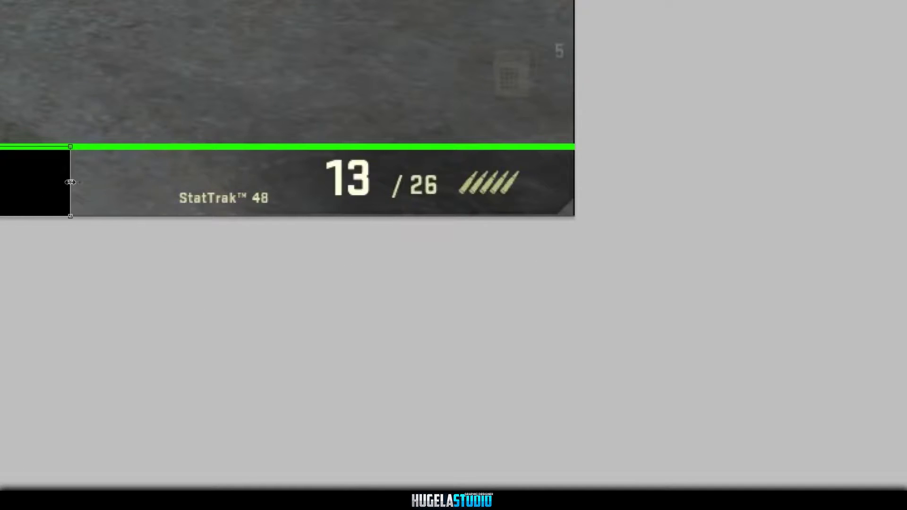
pyautogui.moveTo(70, 182); pyautogui.dragTo(175, 182)
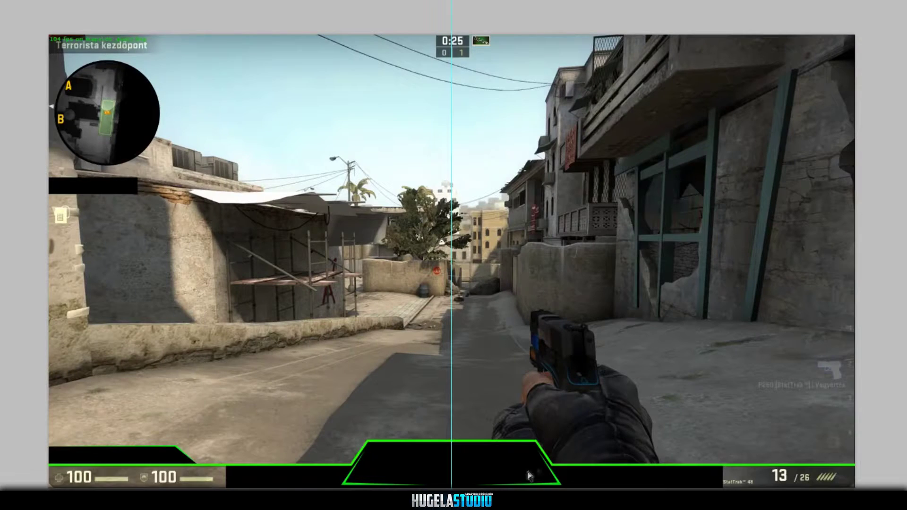
pyautogui.hotkey('ctrl', 't')
pyautogui.hotkey('ctrl', '-')
pyautogui.moveTo(95, 424); pyautogui.dragTo(88, 424)
pyautogui.press('Return')
pyautogui.press('p')
pyautogui.moveTo(320, 423); pyautogui.dragTo(319, 422)
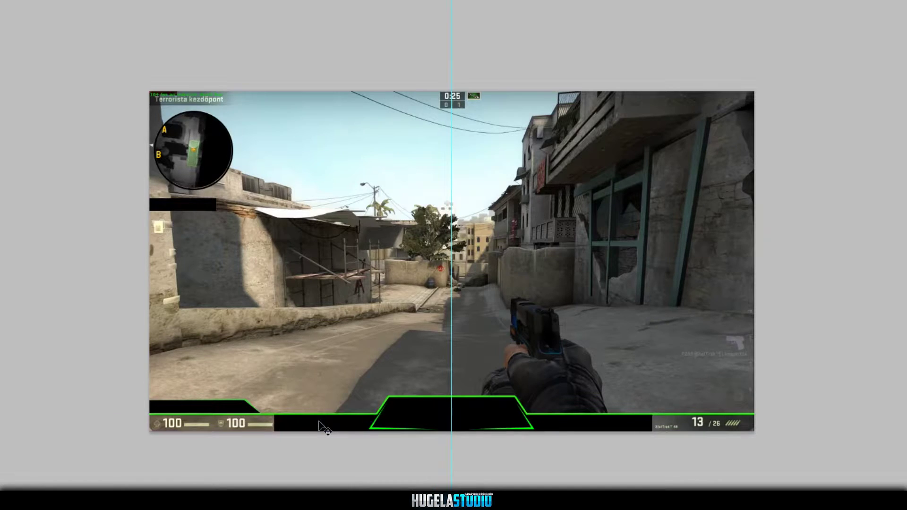
pyautogui.scroll(3, 325, 427)
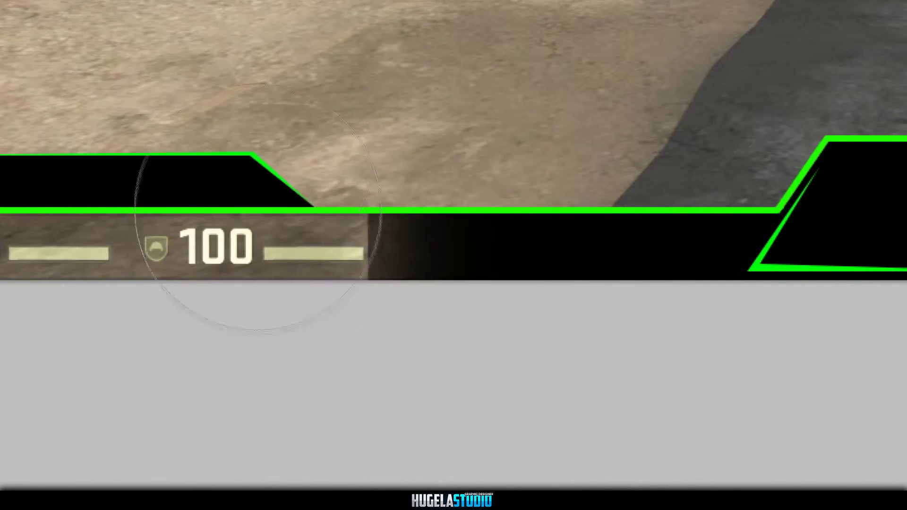
# - Fade the black bar's edge behind the health readout by painting its mask with a soft brush
pyautogui.moveTo(243, 253); pyautogui.dragTo(227, 250)
pyautogui.hotkey('ctrl', 'z')
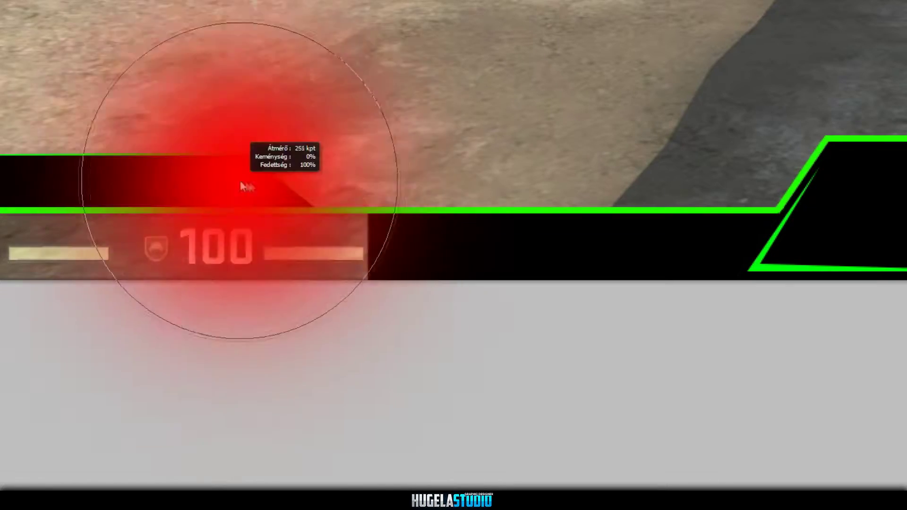
pyautogui.moveTo(247, 170); pyautogui.dragTo(233, 274)
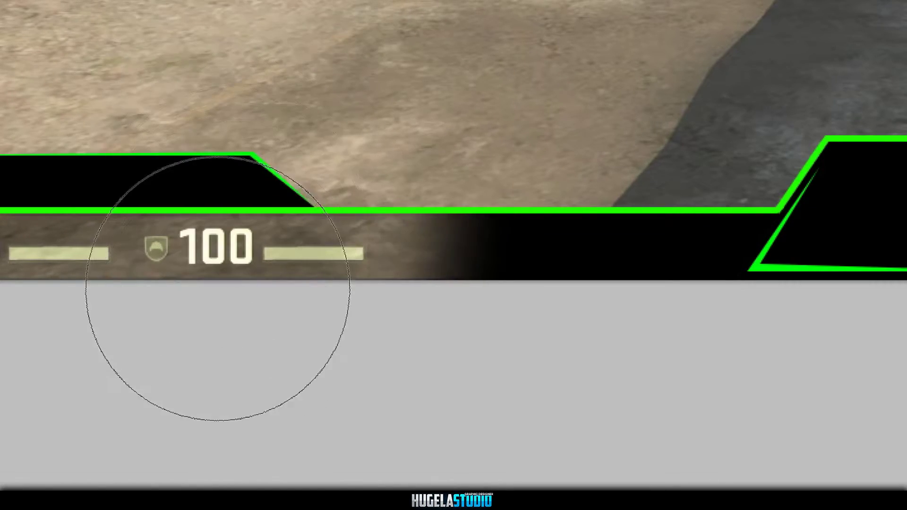
# - Stretch the bottom black bar wider to both the right and the left
pyautogui.hotkey('ctrl', '0')
pyautogui.hotkey('ctrl', '+')
pyautogui.hotkey('ctrl', '+')
pyautogui.hotkey('ctrl', '+')
pyautogui.scroll(-10, 580, 155)
pyautogui.hscroll(5, 580, 155)
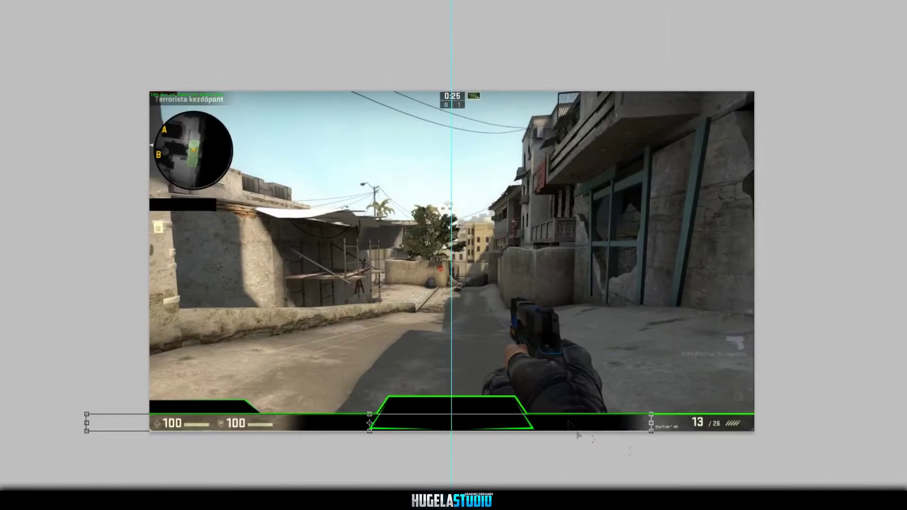
pyautogui.moveTo(577, 423); pyautogui.dragTo(662, 423)
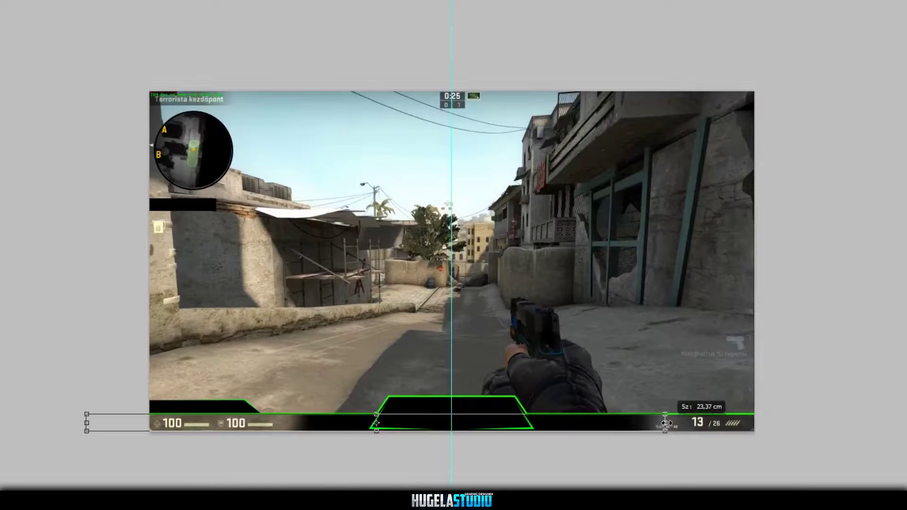
pyautogui.moveTo(87, 425); pyautogui.dragTo(61, 425)
pyautogui.press('Return')
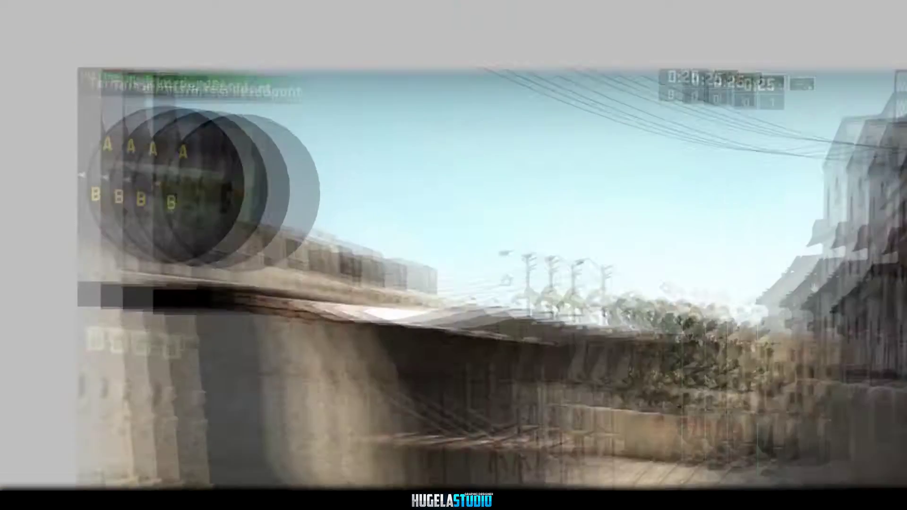
# - Invert the panel under the minimap to white and back to black, leaving its size unchanged
pyautogui.hotkey('ctrl', 'i')
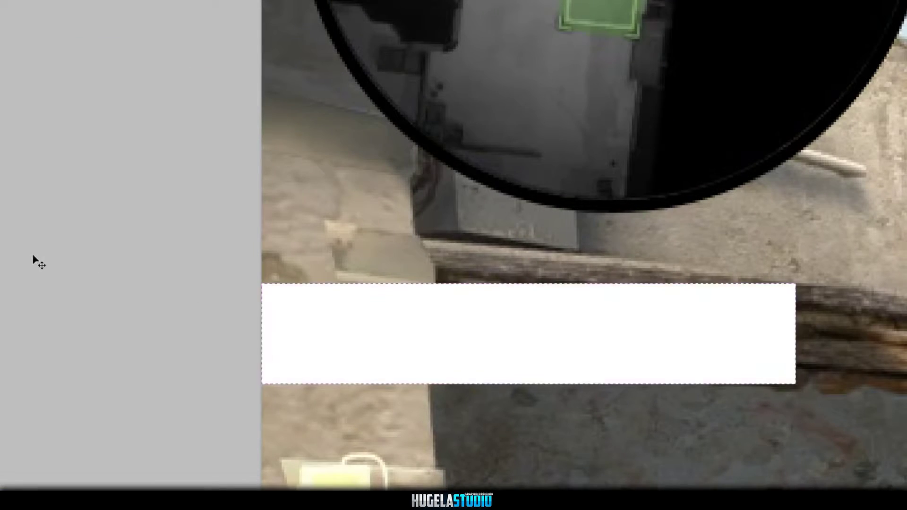
pyautogui.hotkey('ctrl', 't')
pyautogui.press('Return')
pyautogui.hotkey('ctrl', 'i')
pyautogui.hotkey('ctrl', 't')
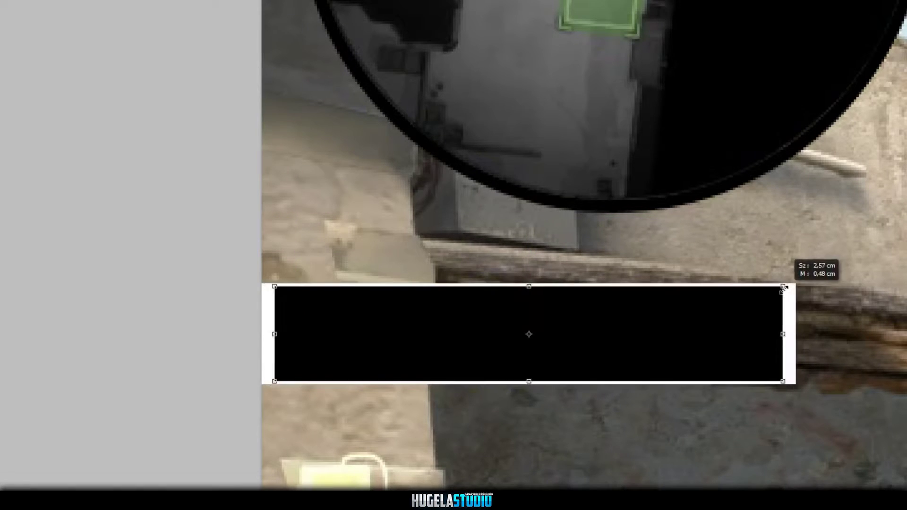
pyautogui.press('Return')
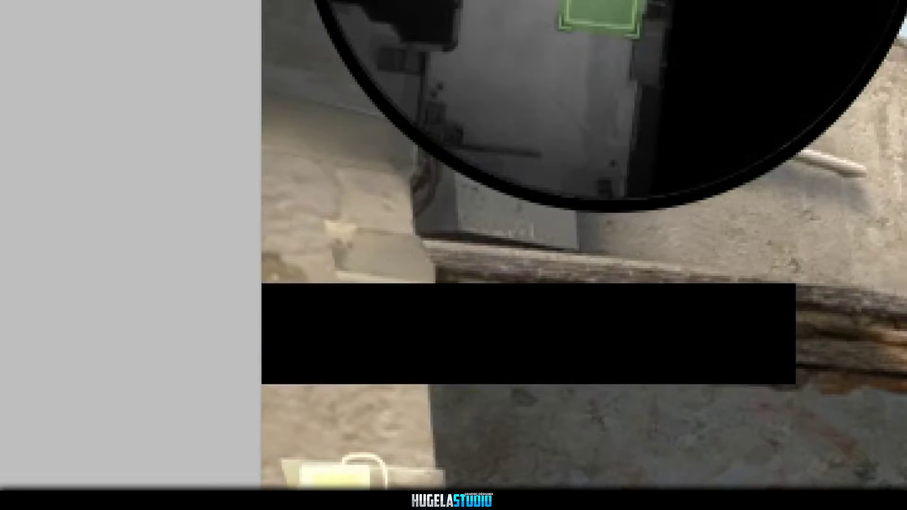
# - Resize the black band under the minimap to roughly 0,52–0,55 cm tall
pyautogui.scroll(10, 557, 262)
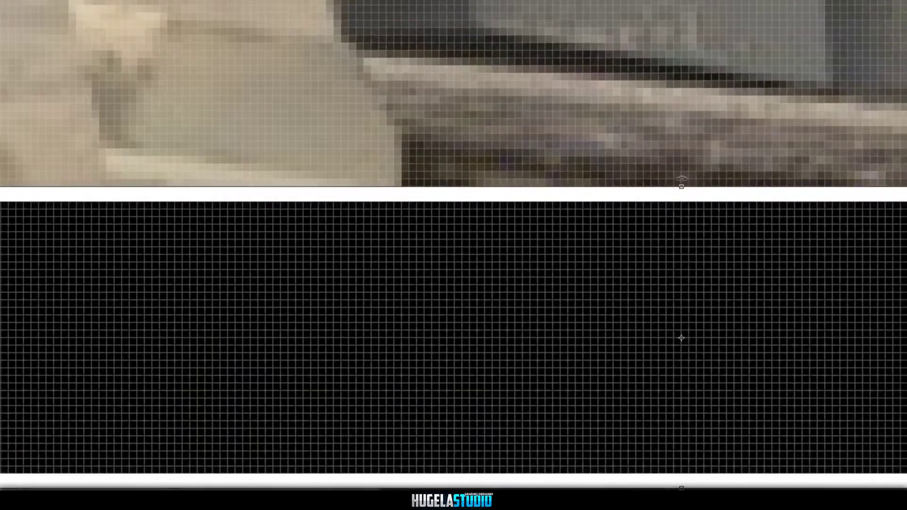
pyautogui.moveTo(682, 192); pyautogui.dragTo(680, 174)
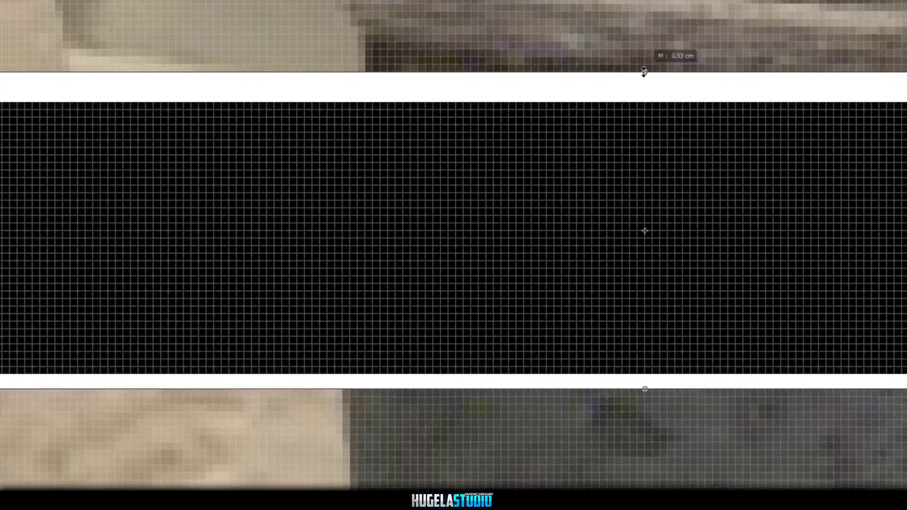
pyautogui.moveTo(644, 378); pyautogui.dragTo(645, 399)
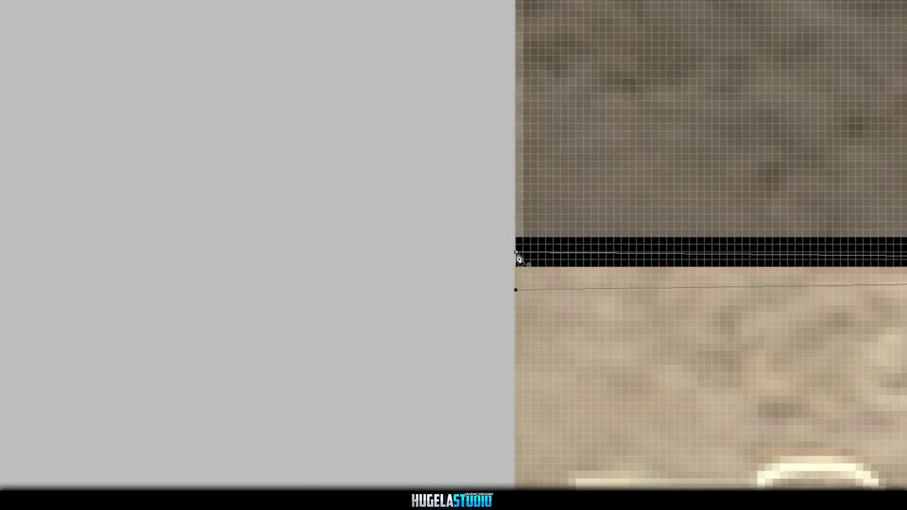
# - Fill the path below the black band green and drag a copy of the green strip into place
pyautogui.rightClick(519, 259)
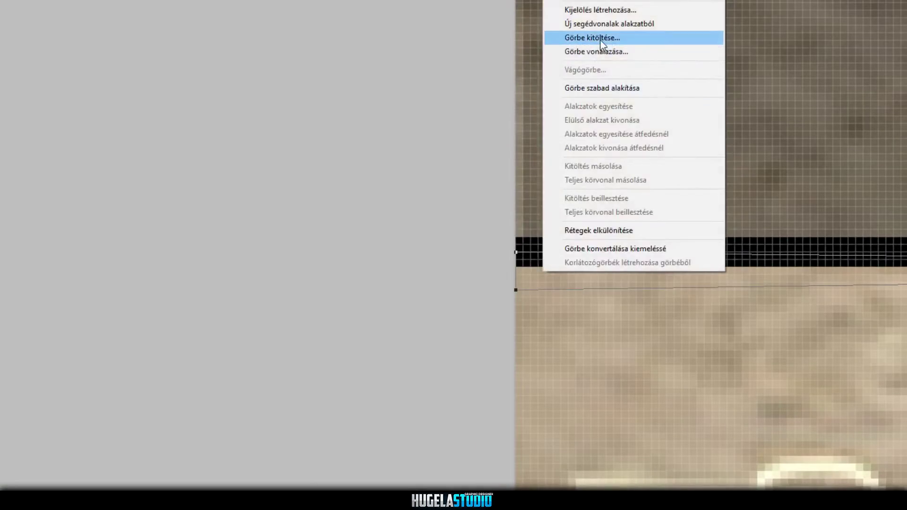
pyautogui.click(599, 40)
pyautogui.rightClick(633, 265)
pyautogui.moveTo(624, 265)
pyautogui.mouseDown()
pyautogui.moveTo(637, 375)
pyautogui.moveTo(640, 341)
pyautogui.mouseUp()
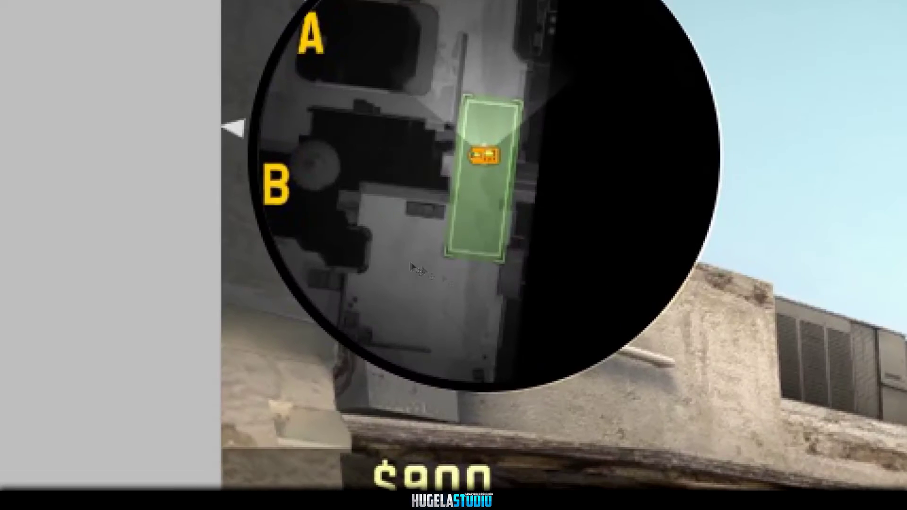
# - Place vertical guides at the minimap circle's left edge, centre and right edge
pyautogui.moveTo(10, 279); pyautogui.dragTo(470, 283)
pyautogui.moveTo(473, 186); pyautogui.dragTo(483, 186)
pyautogui.moveTo(8, 247); pyautogui.dragTo(247, 220)
pyautogui.moveTo(5, 222); pyautogui.dragTo(720, 231)
pyautogui.scroll(5, 718, 68)
pyautogui.scroll(3, 198, 285)
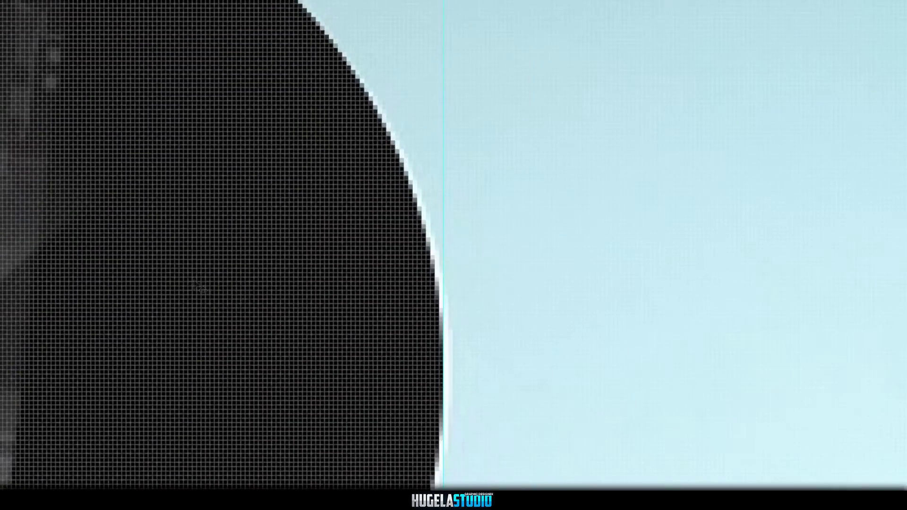
pyautogui.moveTo(444, 360); pyautogui.dragTo(449, 362)
pyautogui.scroll(3, 452, 259)
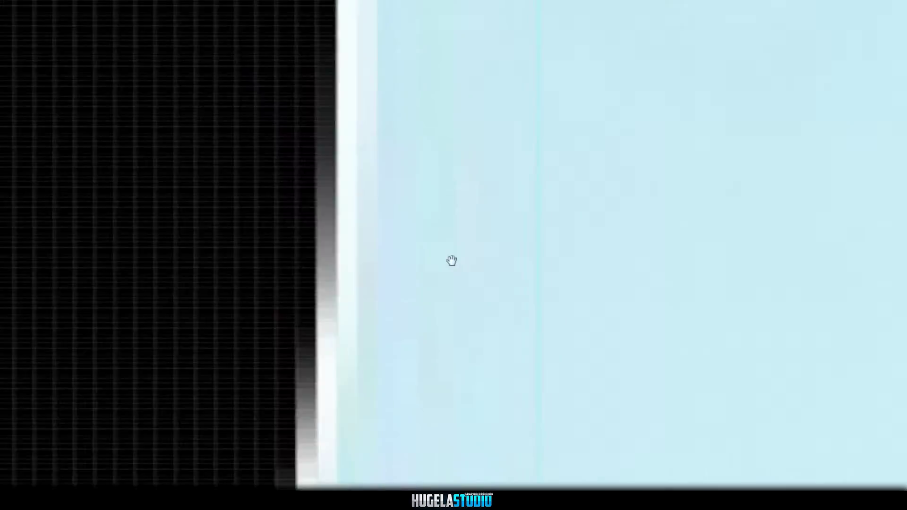
pyautogui.moveTo(545, 190); pyautogui.dragTo(386, 211)
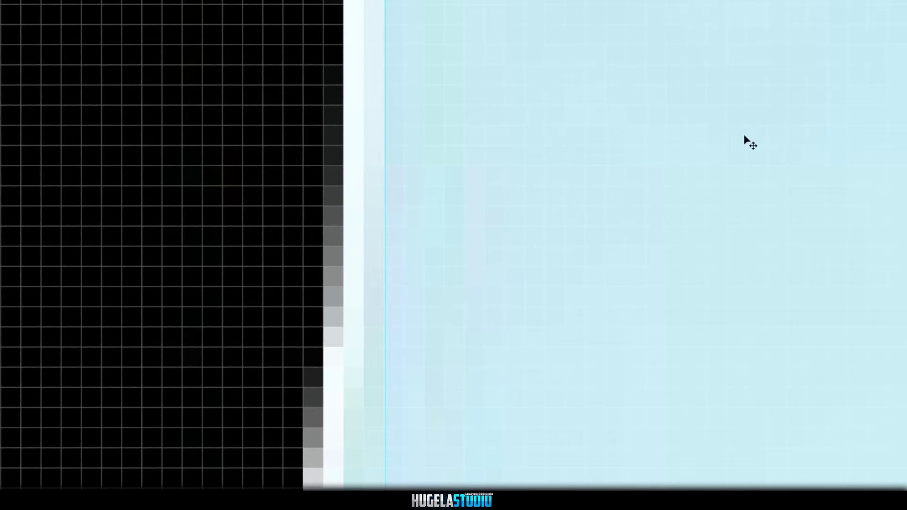
# - Scale the minimap circle to 3,20 cm square
pyautogui.hotkey('ctrl', '-')
pyautogui.hotkey('ctrl', '-')
pyautogui.hotkey('ctrl', '-')
pyautogui.moveTo(450, 415); pyautogui.dragTo(452, 414)
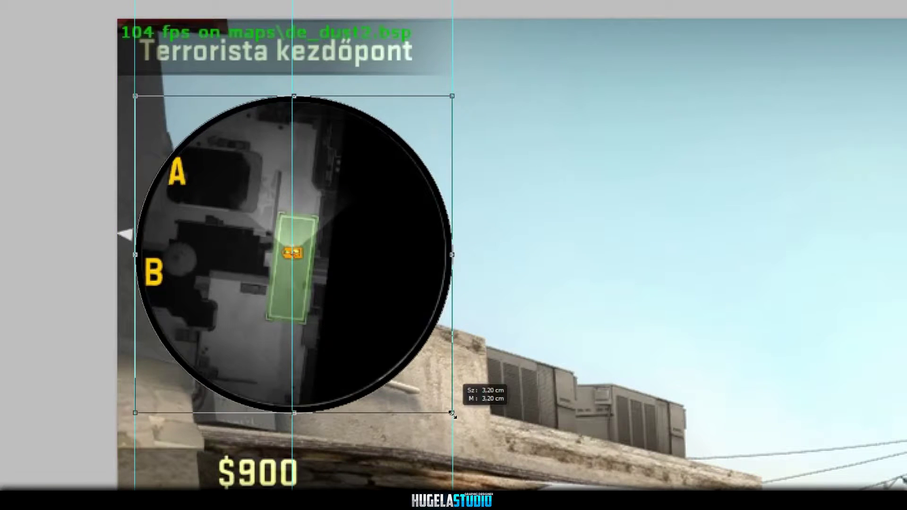
pyautogui.press('Return')
# - Shrink the minimap circle slightly to 3,18 cm
pyautogui.hotkey('ctrl', 't')
pyautogui.moveTo(450, 410); pyautogui.dragTo(448, 411)
pyautogui.press('Return')
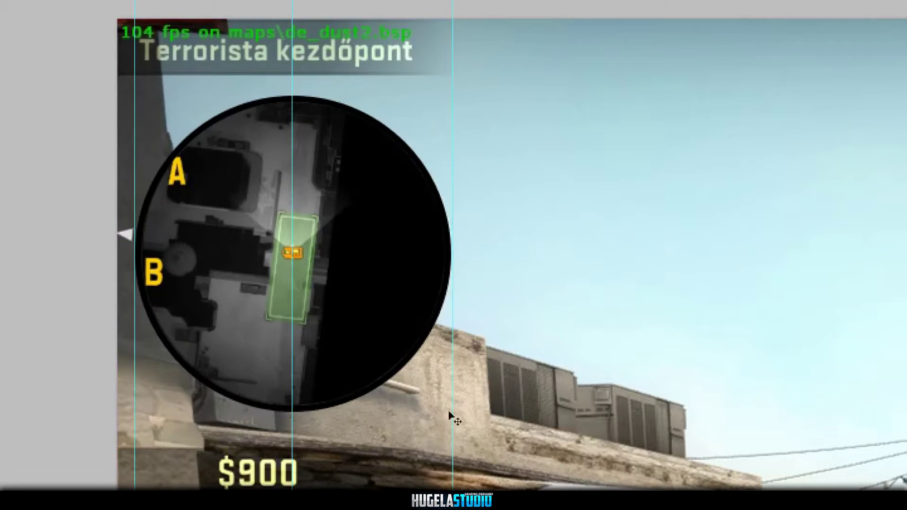
# - Try a Stroke in the circle layer's Layer Style, then cancel without applying it
pyautogui.rightClick(835, 4)
pyautogui.click(865, 1)
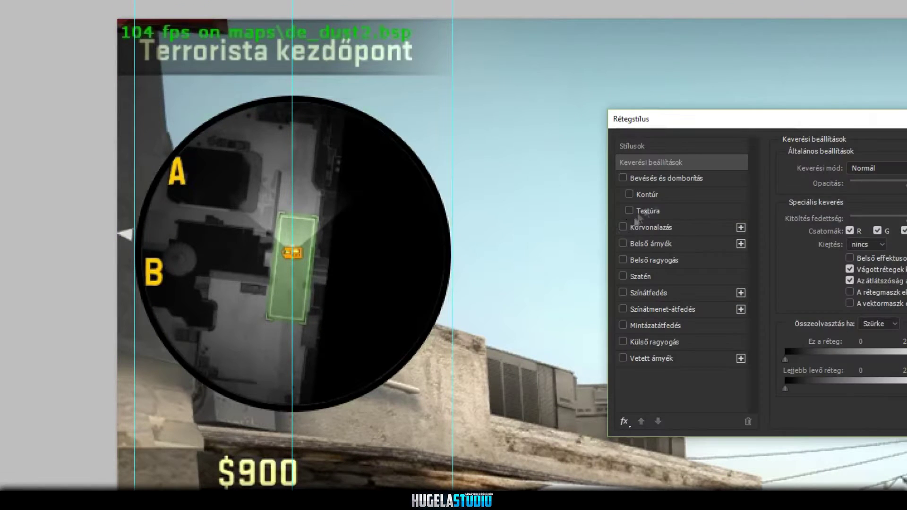
pyautogui.click(626, 228)
pyautogui.click(811, 268)
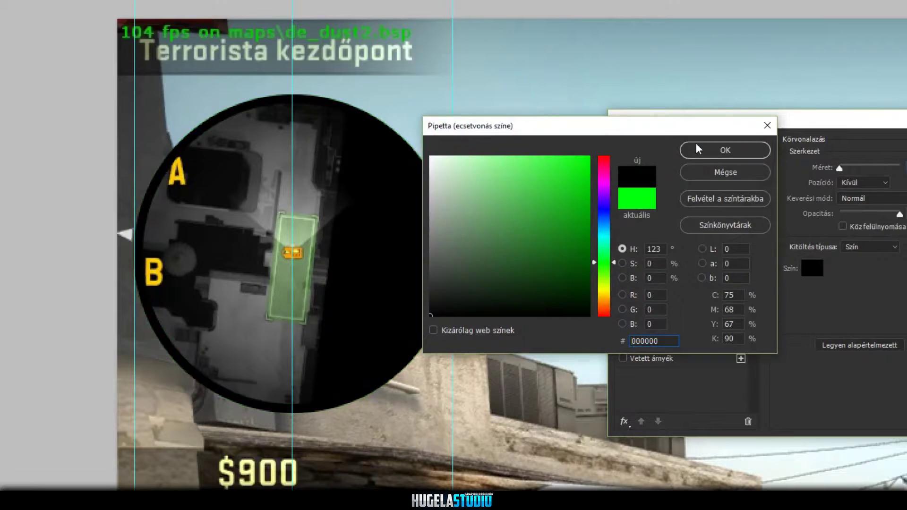
pyautogui.press('Escape')
pyautogui.press('Escape')
pyautogui.rightClick(835, 5)
pyautogui.click(865, 179)
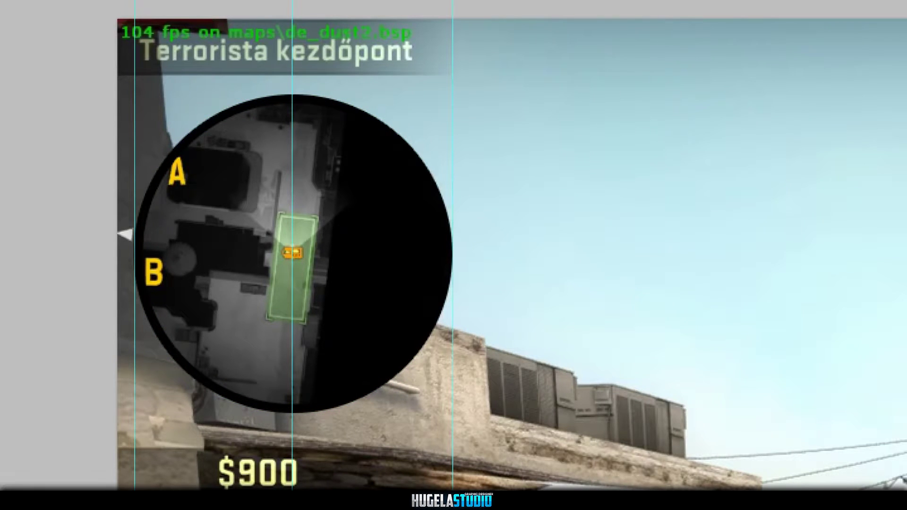
pyautogui.scroll(2, 581, 126)
# - Add a horizontal guide through the minimap circle's centre
pyautogui.scroll(3, 581, 126)
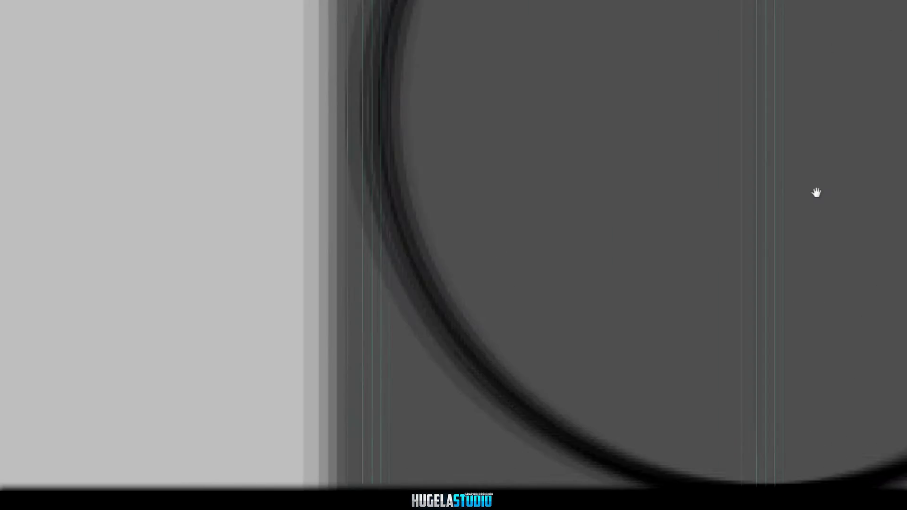
pyautogui.moveTo(703, 335); pyautogui.dragTo(549, 333)
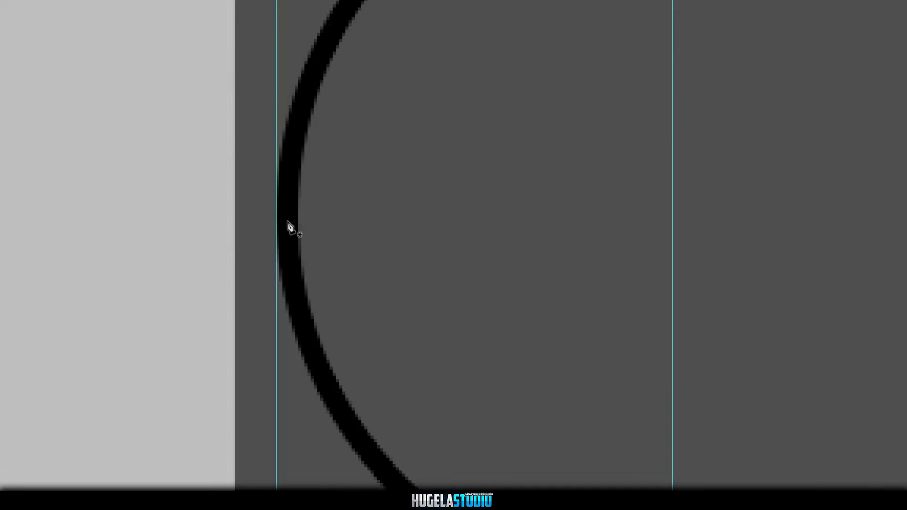
pyautogui.moveTo(290, 231); pyautogui.dragTo(217, 231)
pyautogui.moveTo(769, 3); pyautogui.dragTo(774, 223)
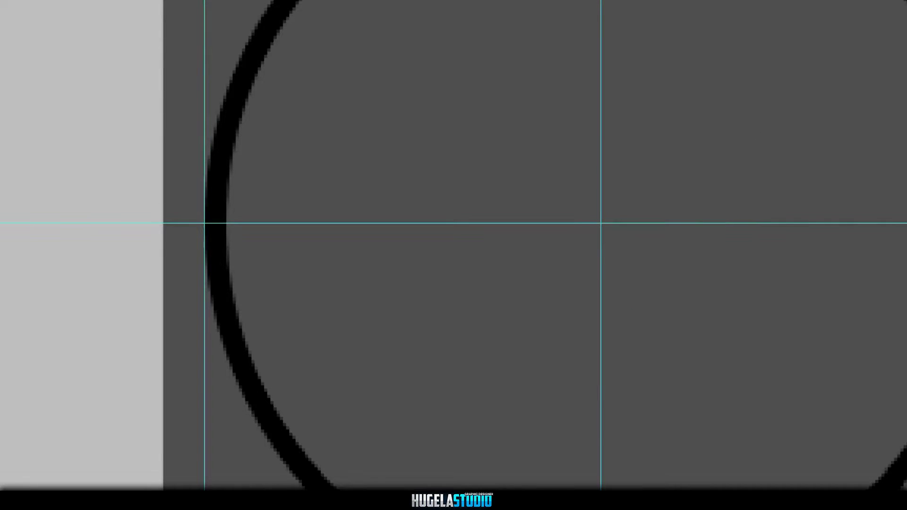
# - Draw a curved corner path along the circle's edge and fill it green
pyautogui.click(213, 224)
pyautogui.scroll(-5, 552, 410)
pyautogui.moveTo(552, 403); pyautogui.dragTo(893, 414)
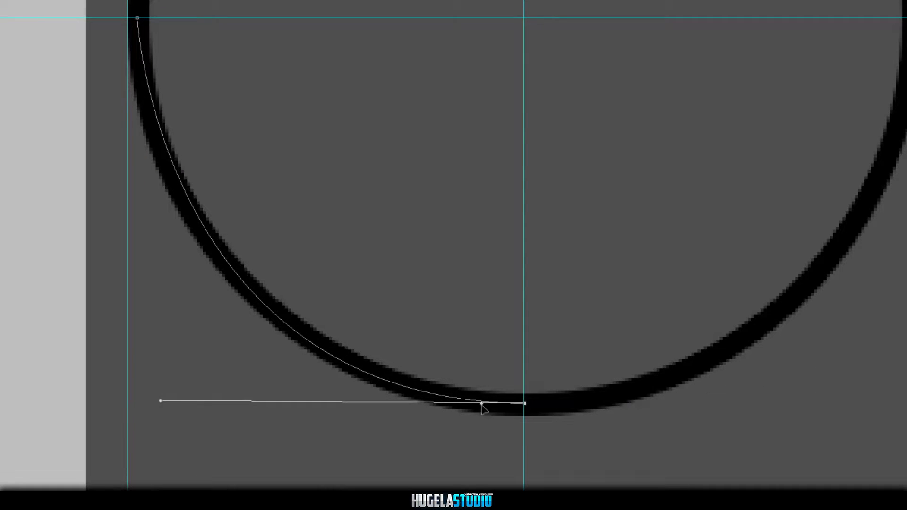
pyautogui.moveTo(179, 354); pyautogui.dragTo(178, 354)
pyautogui.click(138, 20)
pyautogui.rightClick(220, 4)
pyautogui.click(304, 33)
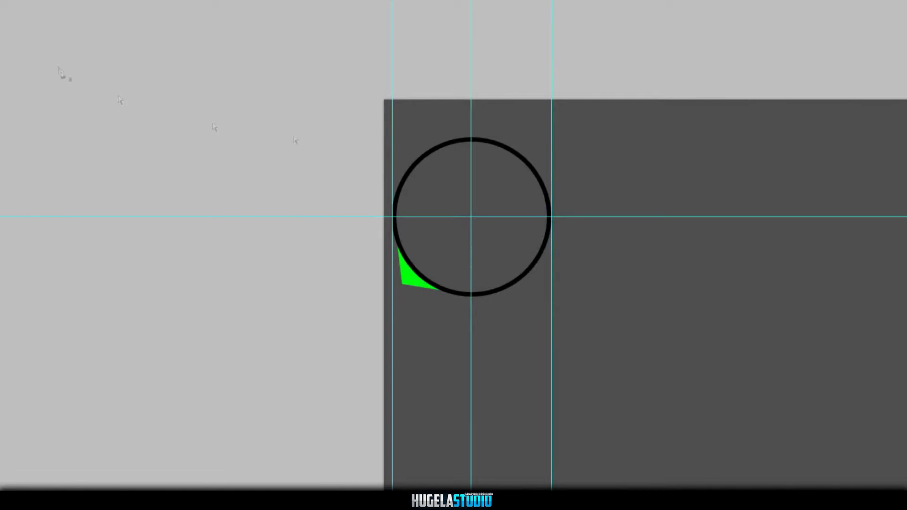
# - Flip the green corner horizontally and vertically, moving it to the circle's top-right guide corner
pyautogui.rightClick(461, 282)
pyautogui.click(526, 468)
pyautogui.moveTo(456, 285); pyautogui.dragTo(535, 284)
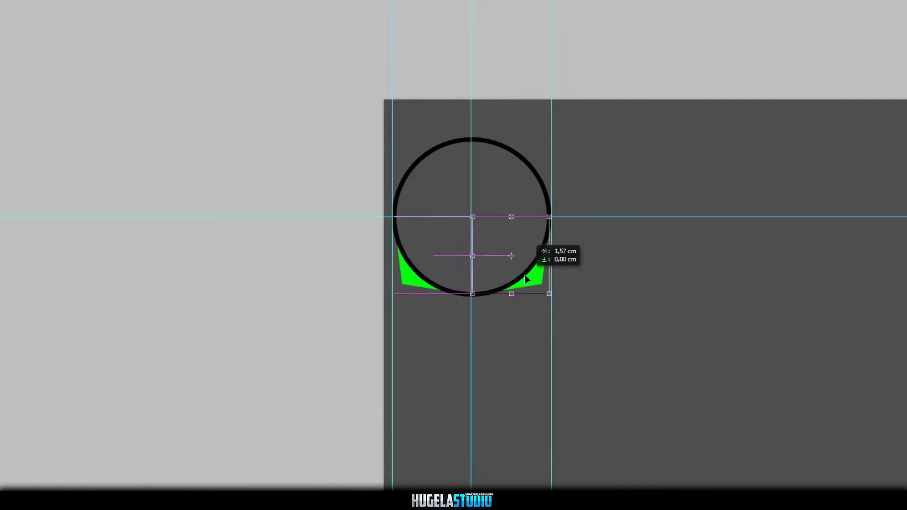
pyautogui.rightClick(534, 282)
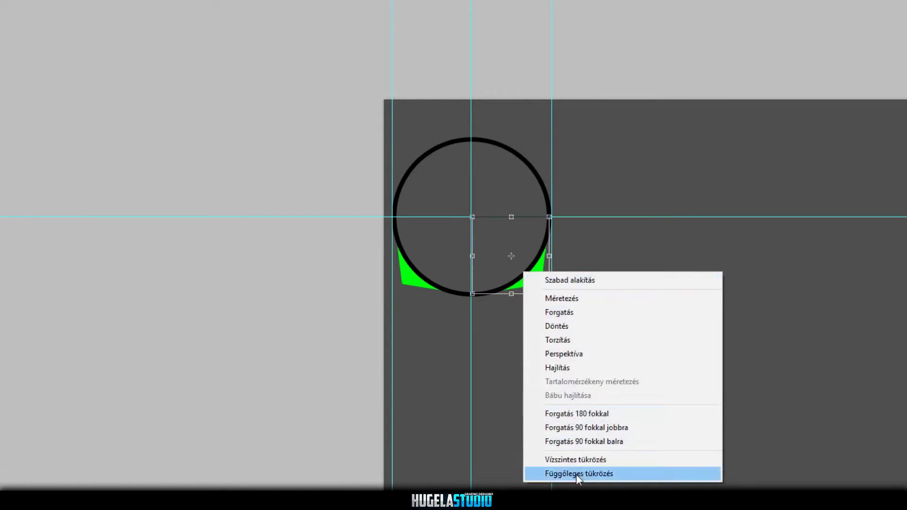
pyautogui.click(587, 473)
pyautogui.moveTo(537, 241); pyautogui.dragTo(539, 182)
pyautogui.press('Return')
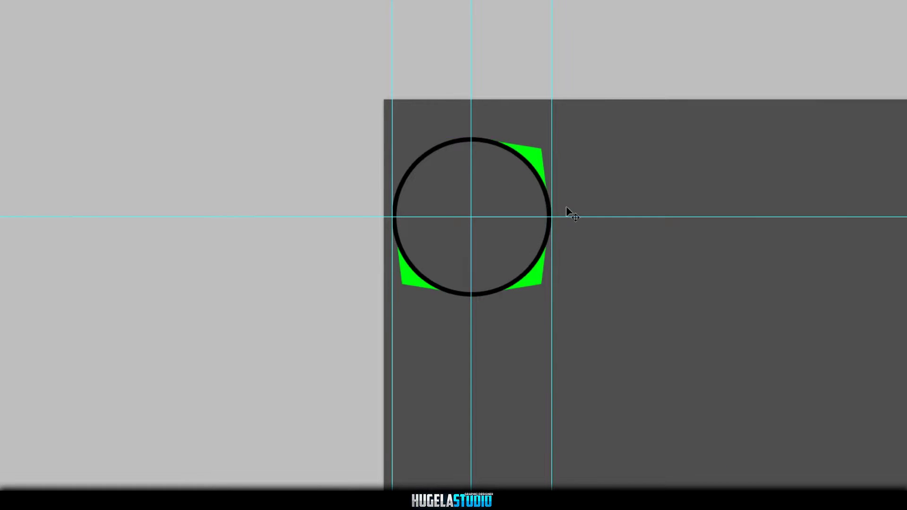
# - Duplicate the top-right corner, flip it horizontally and move it to the top-left corner
pyautogui.hotkey('ctrl', 'j')
pyautogui.hotkey('ctrl', 't')
pyautogui.rightClick(530, 179)
pyautogui.click(587, 367)
pyautogui.moveTo(524, 198); pyautogui.dragTo(447, 199)
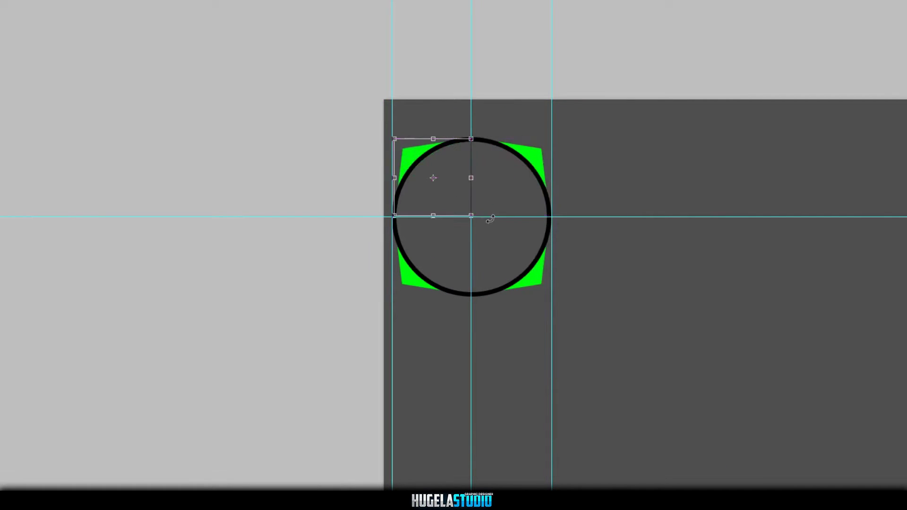
pyautogui.hotkey('ctrl', 't')
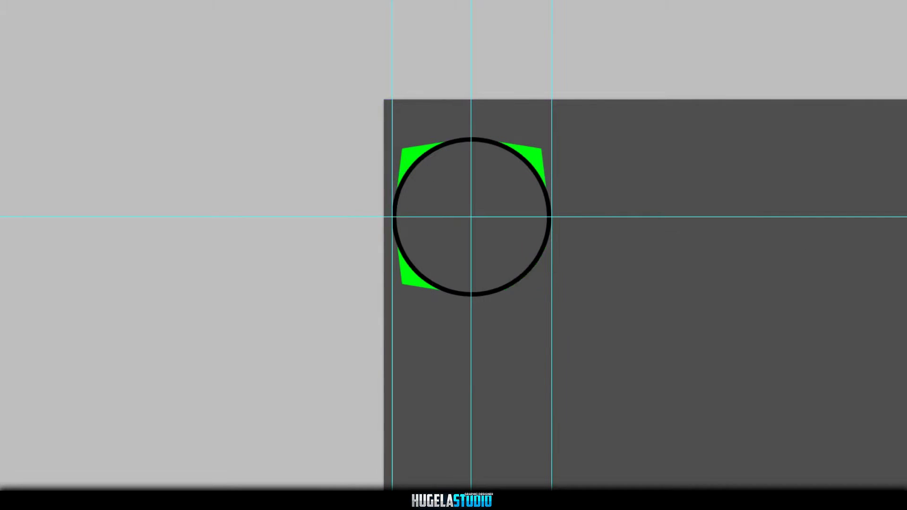
pyautogui.moveTo(537, 282); pyautogui.dragTo(535, 284)
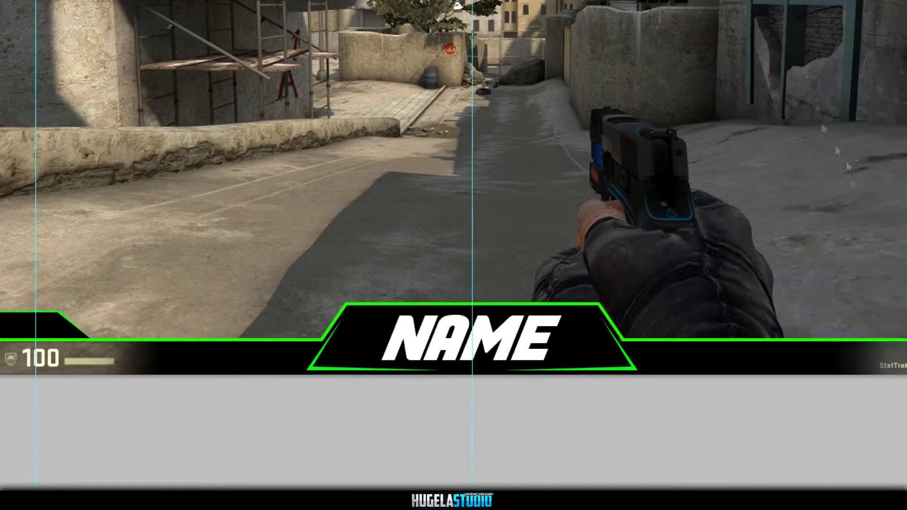
# - Enable Outer Glow on the NAME text with slightly lowered opacity
pyautogui.click(654, 341)
pyautogui.moveTo(859, 188); pyautogui.dragTo(861, 192)
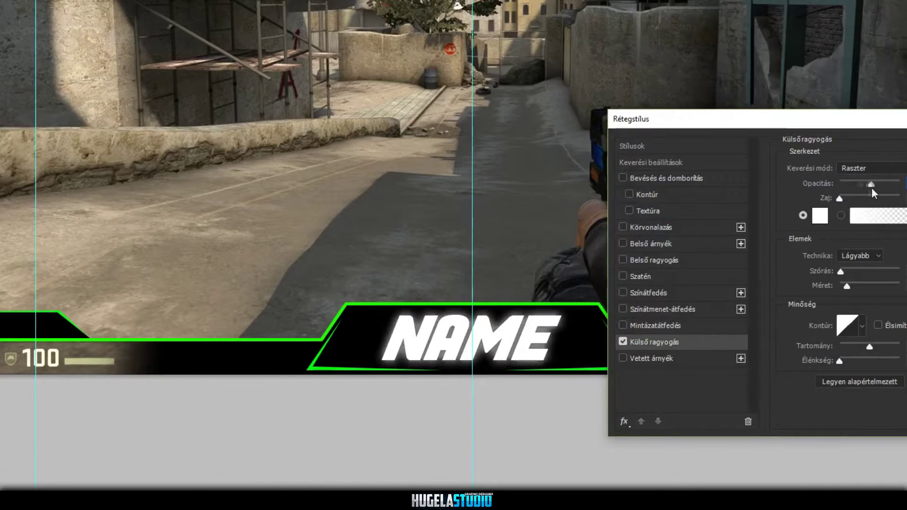
pyautogui.press('Return')
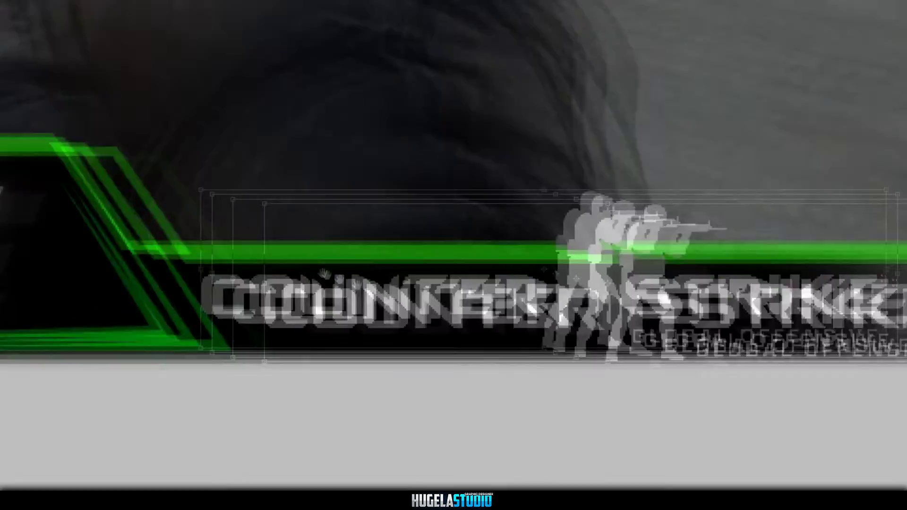
# - Scale the Counter-Strike logo down into the black bar and apply a Drop Shadow
pyautogui.moveTo(798, 168); pyautogui.dragTo(740, 179)
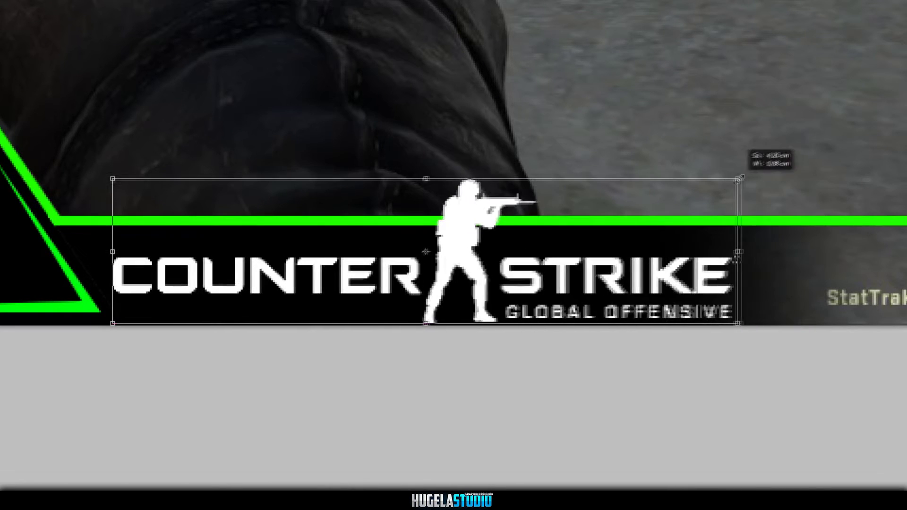
pyautogui.press('Return')
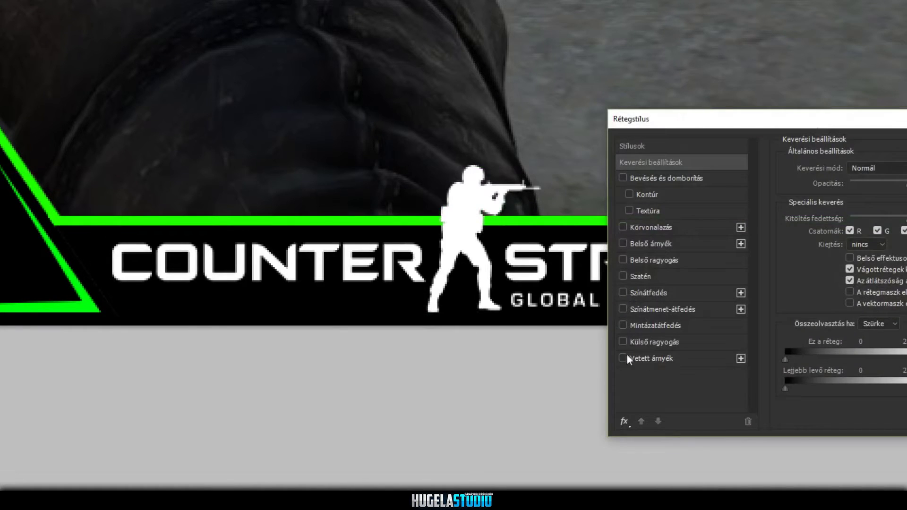
pyautogui.click(627, 358)
pyautogui.press('Return')
pyautogui.press('Return')
pyautogui.press('Return')
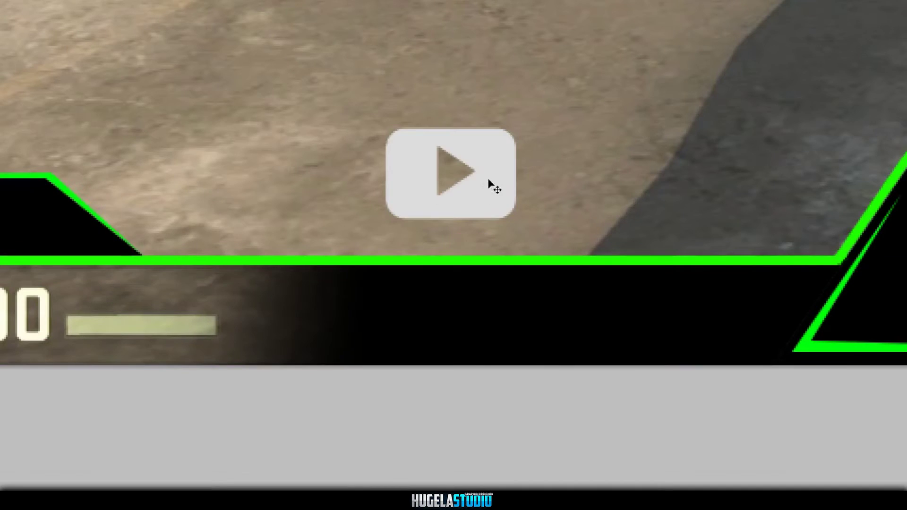
# - Move the YouTube icon into the bottom black bar and shrink it
pyautogui.moveTo(489, 182); pyautogui.dragTo(454, 304)
pyautogui.moveTo(472, 263); pyautogui.dragTo(444, 279)
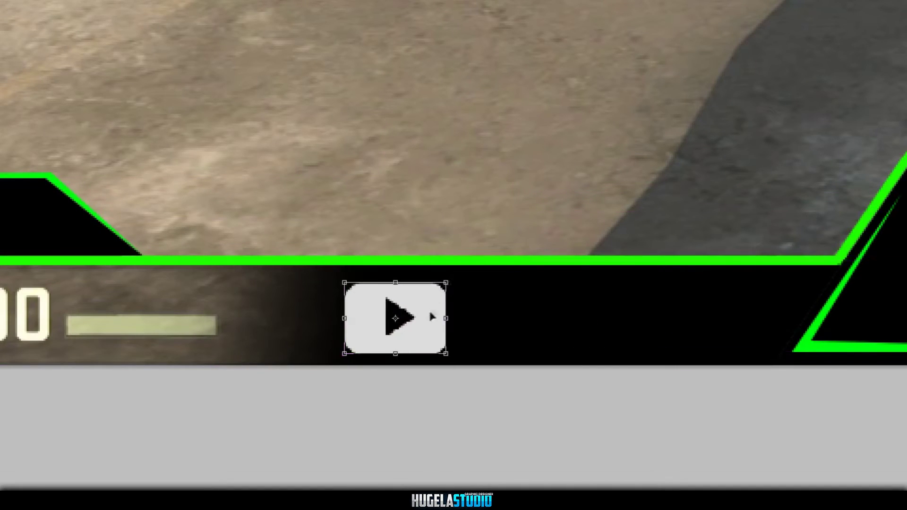
pyautogui.press('Return')
# - Type 'YOURNAME' and place it beside the play icon
pyautogui.click(505, 322)
pyautogui.write('YOURNAME')
pyautogui.moveTo(497, 332)
pyautogui.mouseDown()
pyautogui.moveTo(612, 332)
pyautogui.moveTo(600, 332)
pyautogui.mouseUp()
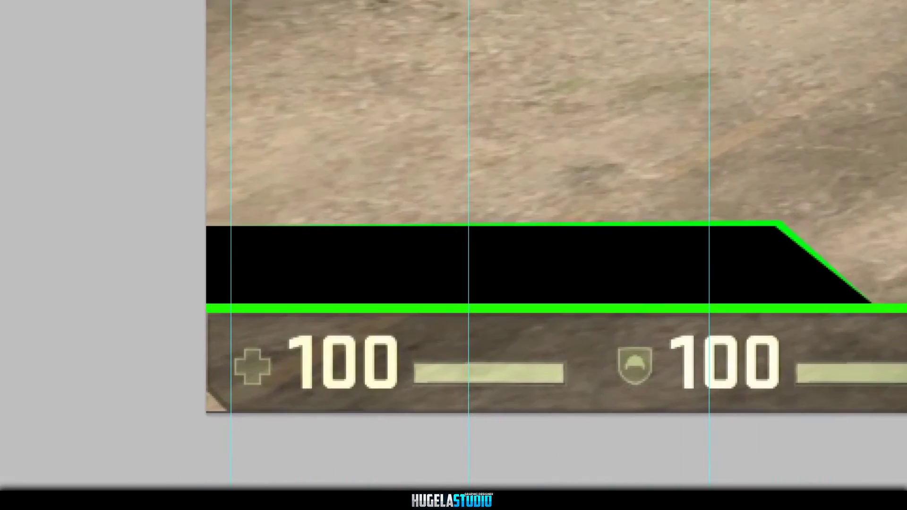
# - Type 'TOP DONATION:', move it to the bar's left edge and enlarge it
pyautogui.write('TOP DONATION:')
pyautogui.moveTo(452, 273); pyautogui.dragTo(522, 284)
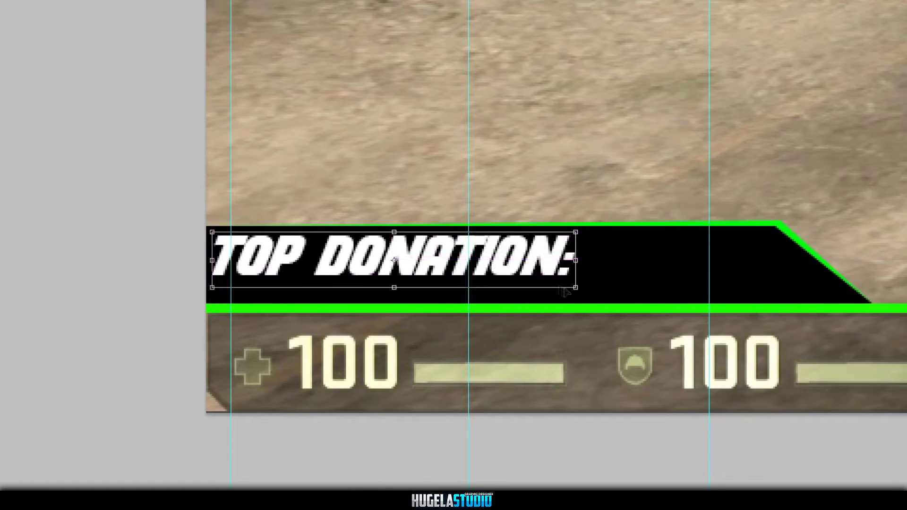
pyautogui.moveTo(576, 283); pyautogui.dragTo(570, 307)
pyautogui.press('Return')
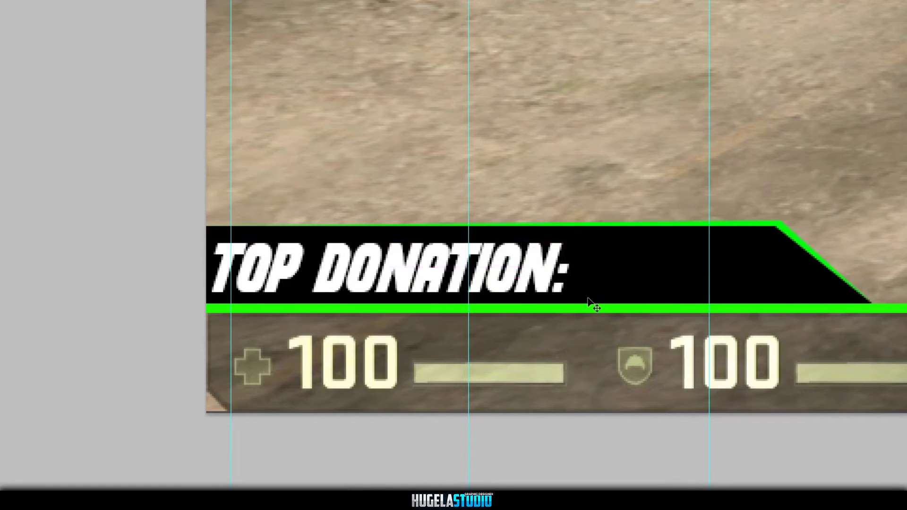
pyautogui.hotkey('ctrl', '0')
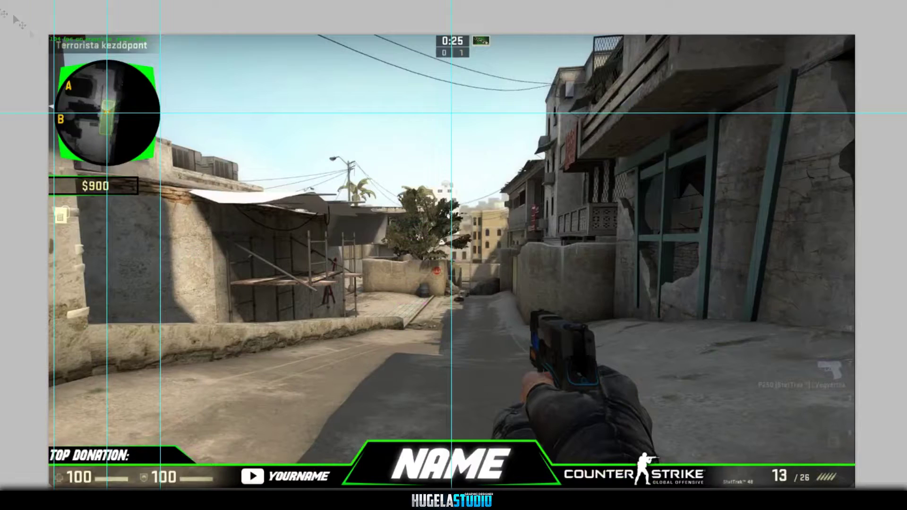
# - Hide the guides, review a layer's Drop Shadow, and render Clouds onto the layer
pyautogui.hotkey('ctrl', ';')
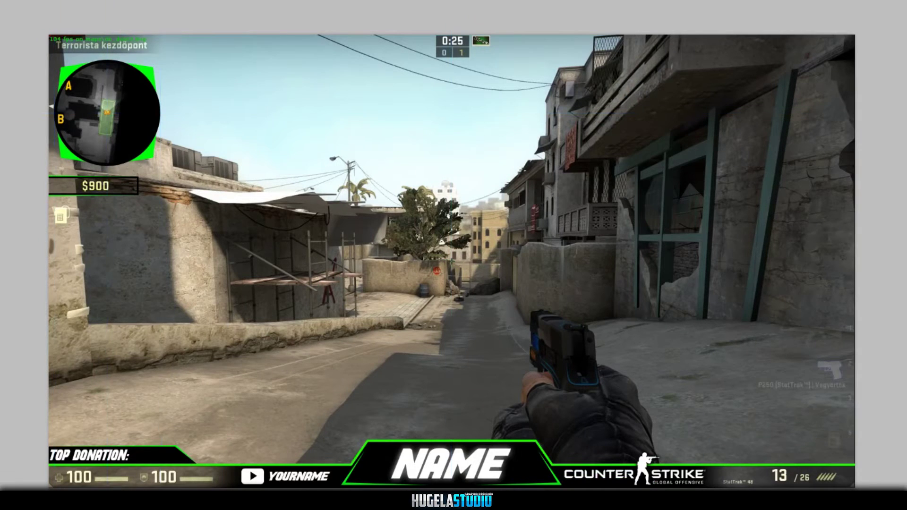
pyautogui.doubleClick(875, 246)
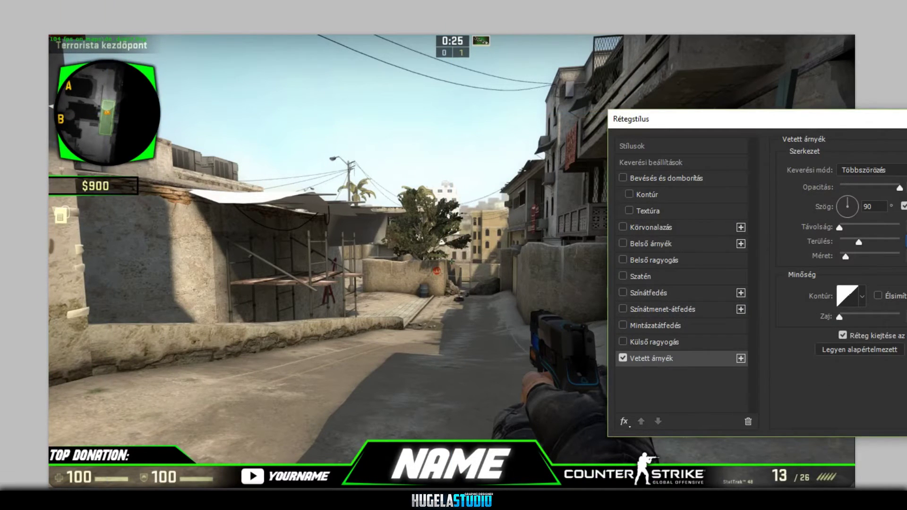
pyautogui.press('Return')
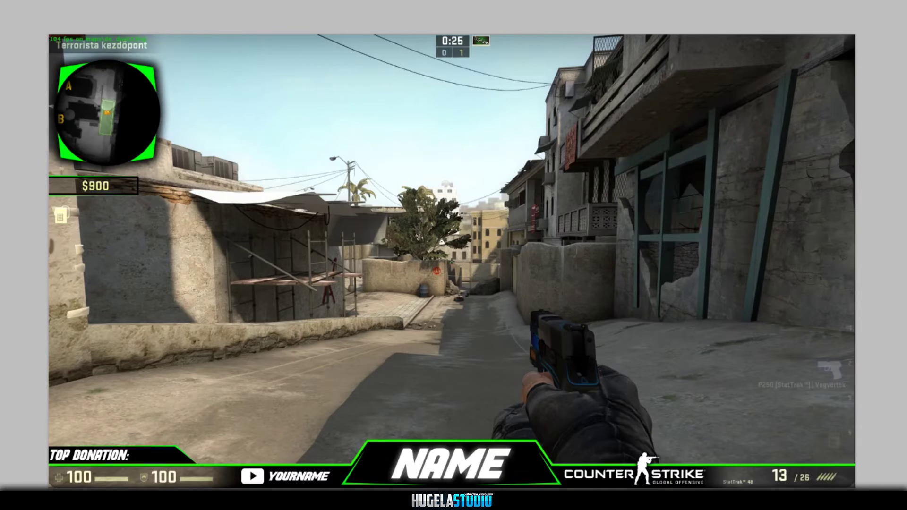
pyautogui.click(384, 147)
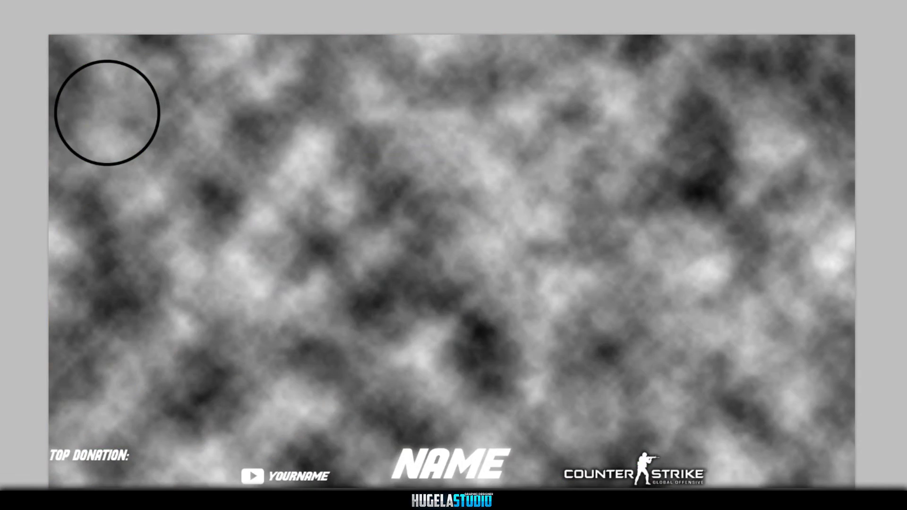
# - Render clouds onto the layer, then hide the game screenshot layer to leave the overlay on transparency
pyautogui.hotkey('ctrl', 'alt', 'g')
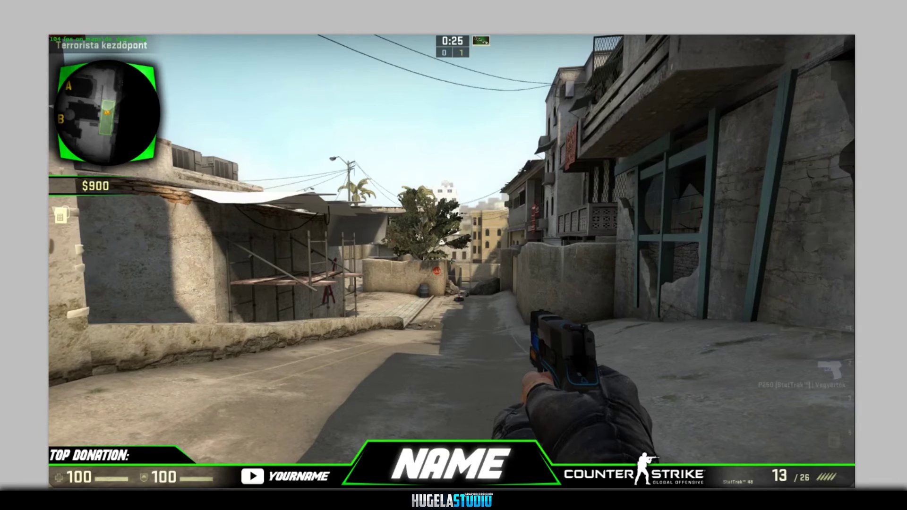
pyautogui.write('0')
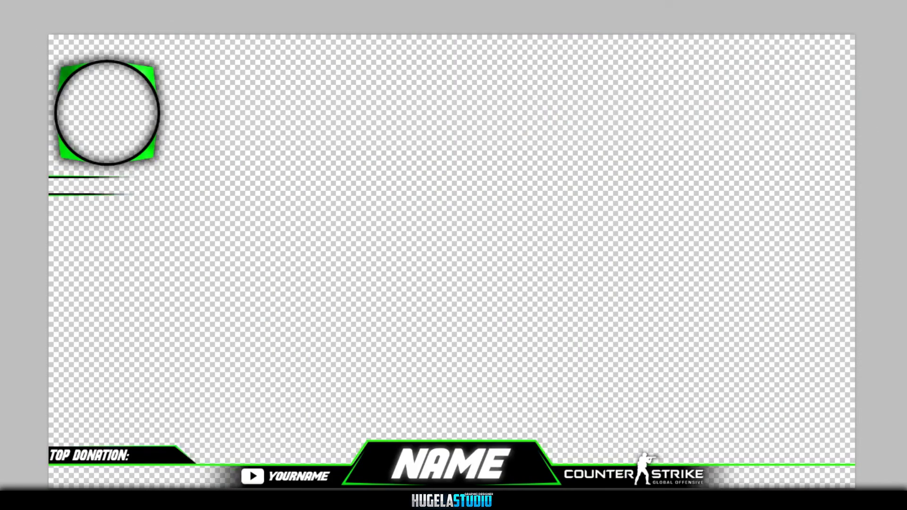
# - Preview a yellow-green hue in Hue/Saturation, then close the panel with the overlay's bright green kept
pyautogui.moveTo(637, 110)
pyautogui.mouseDown()
pyautogui.moveTo(685, 113)
pyautogui.moveTo(582, 109)
pyautogui.moveTo(620, 110)
pyautogui.mouseUp()
pyautogui.click(777, 25)
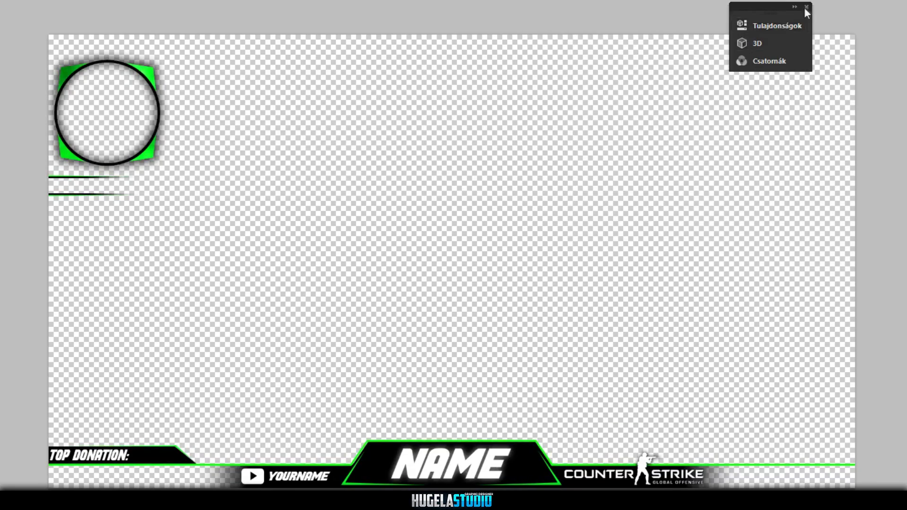